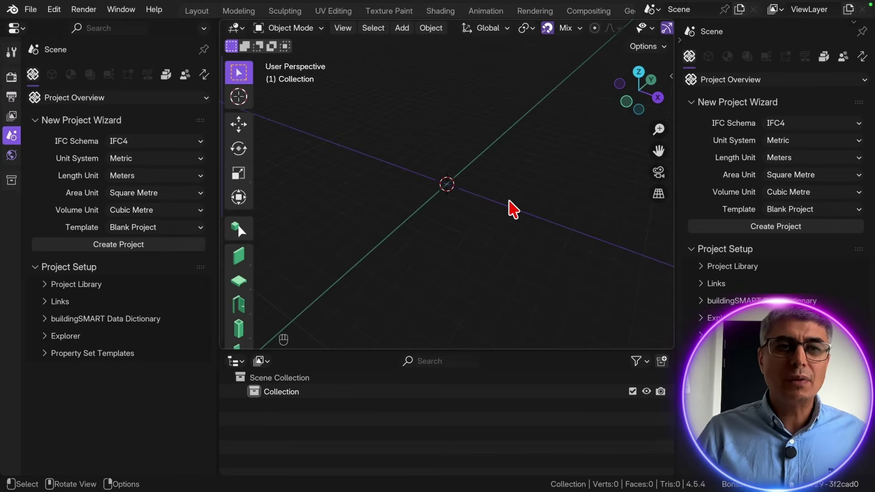
Step: Create a blank metric project in metres with the IFC schema set to IFC4X3
left_click(176, 142)
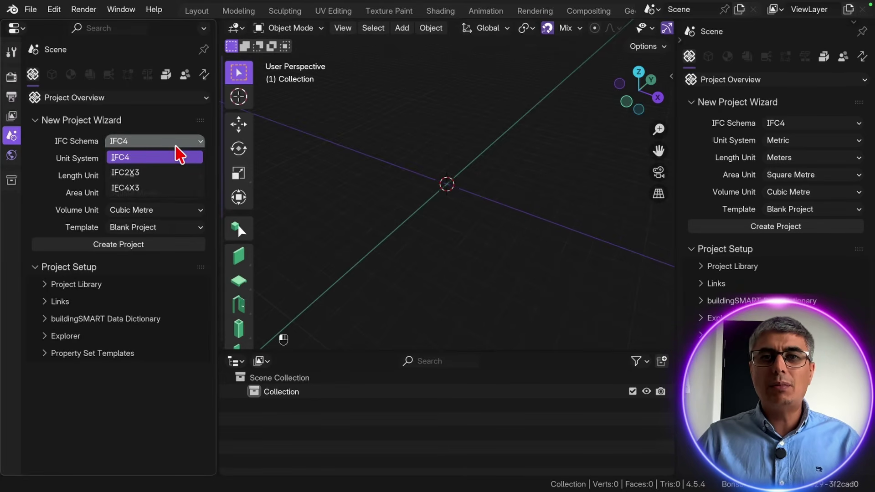
left_click(163, 157)
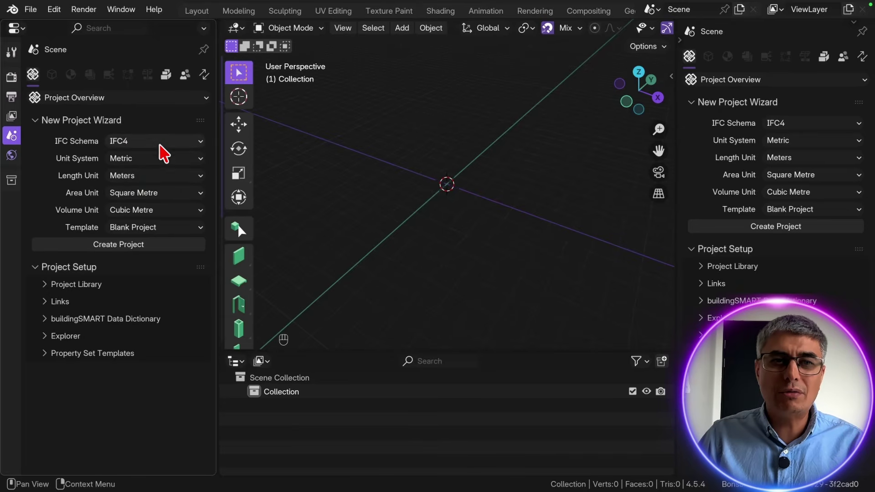
left_click(160, 143)
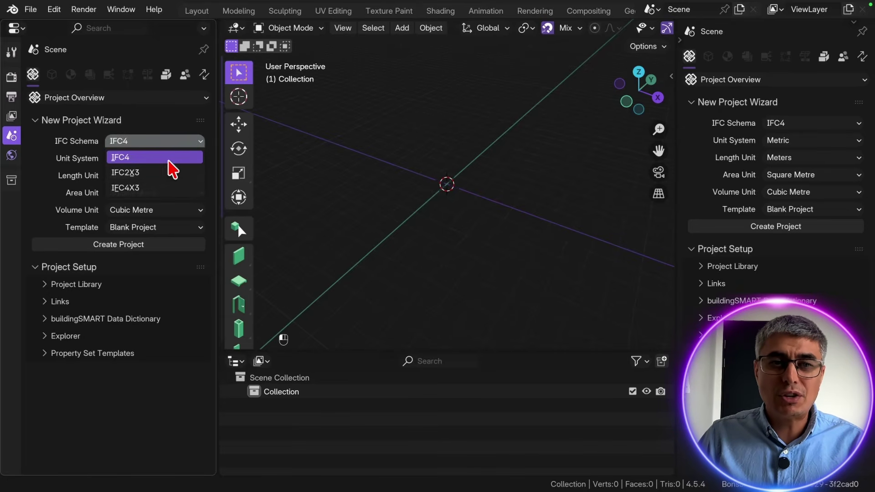
left_click(153, 189)
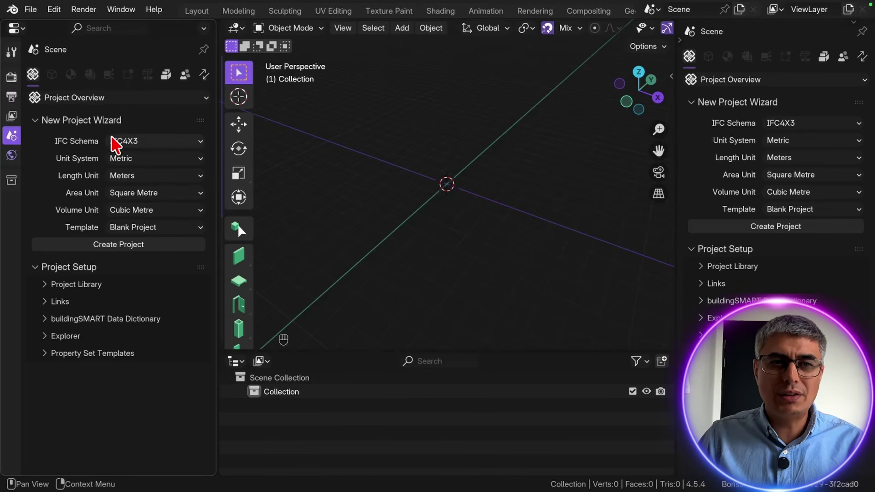
left_click(139, 245)
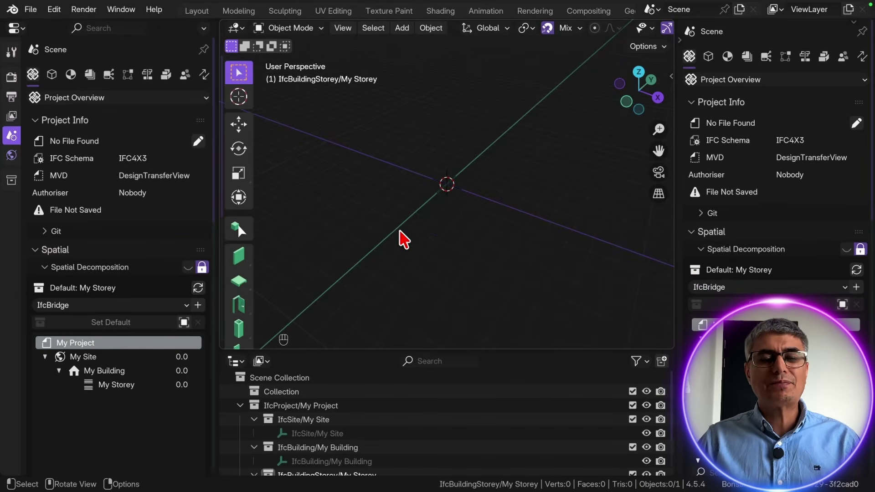
Step: Widen the project properties area and review the new project's spatial decomposition and grid settings
middle_click_drag(401, 237, 428, 209)
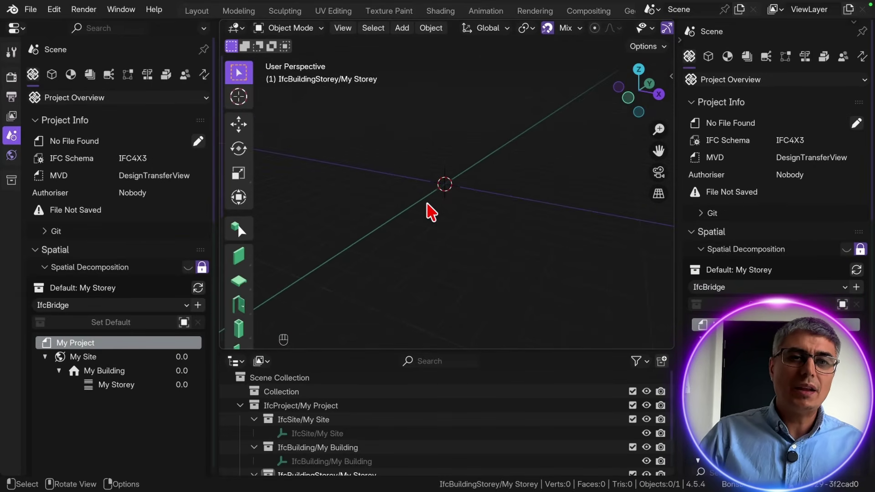
left_click_drag(219, 130, 247, 129)
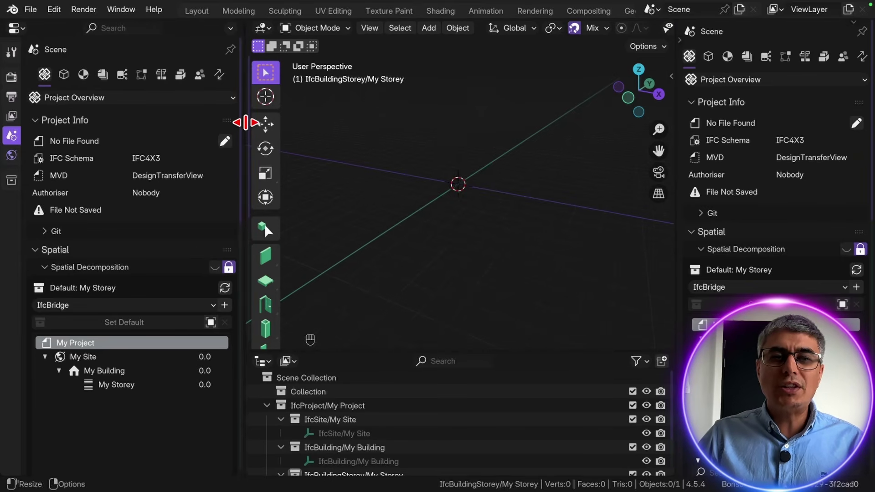
scroll(192, 168, "down", 5)
scroll(162, 147, "down", 4)
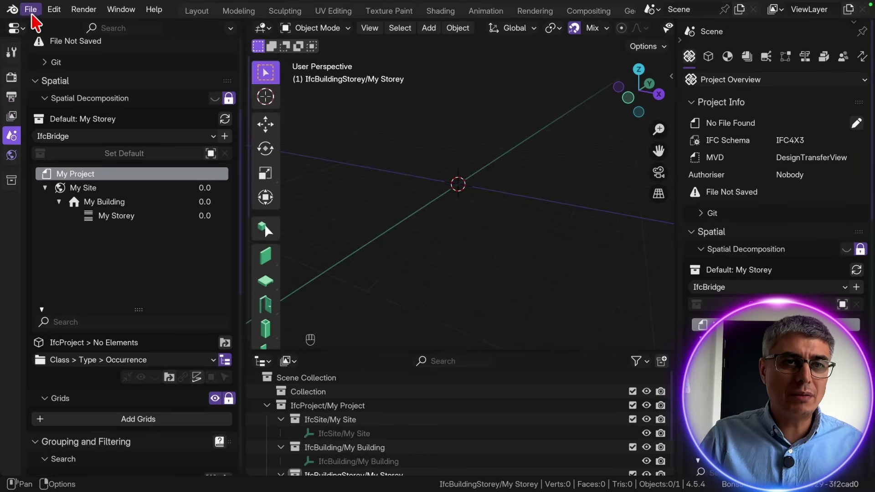
Step: Open the recent IFC project DigitalHub_FM-ARC_v2.ifc and widen the properties area around its spatial decomposition
left_click(31, 9)
mouse_move(68, 54)
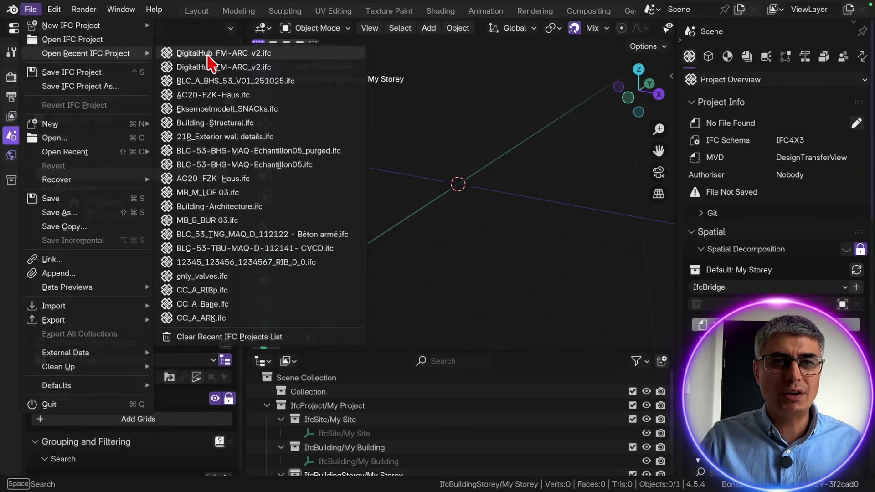
left_click(210, 54)
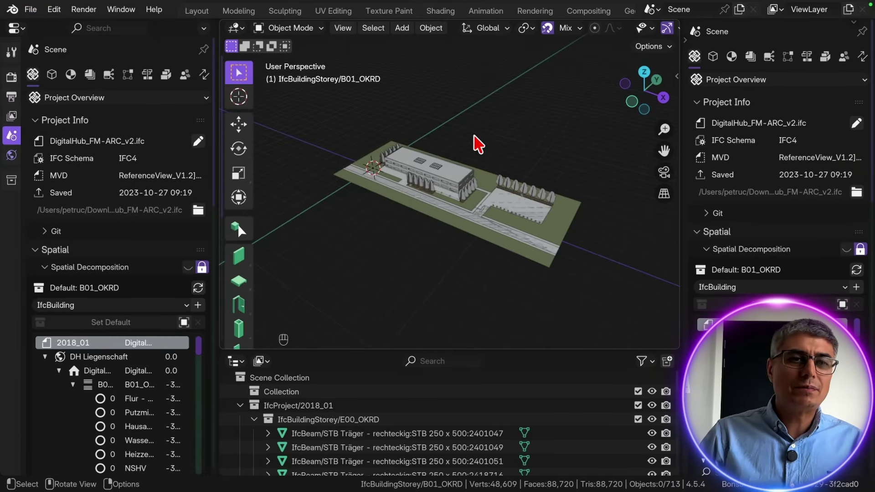
left_click_drag(219, 118, 310, 109)
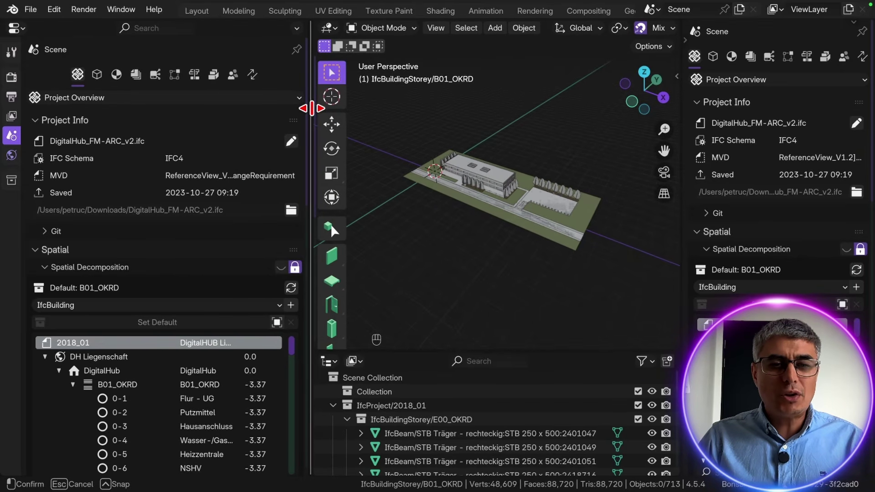
scroll(240, 214, "down", 5)
scroll(240, 214, "down", 3)
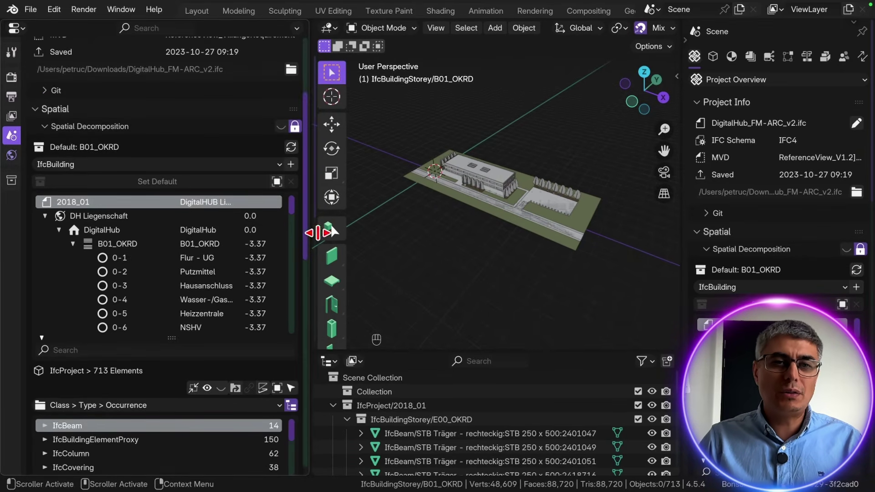
left_click_drag(312, 197, 321, 193)
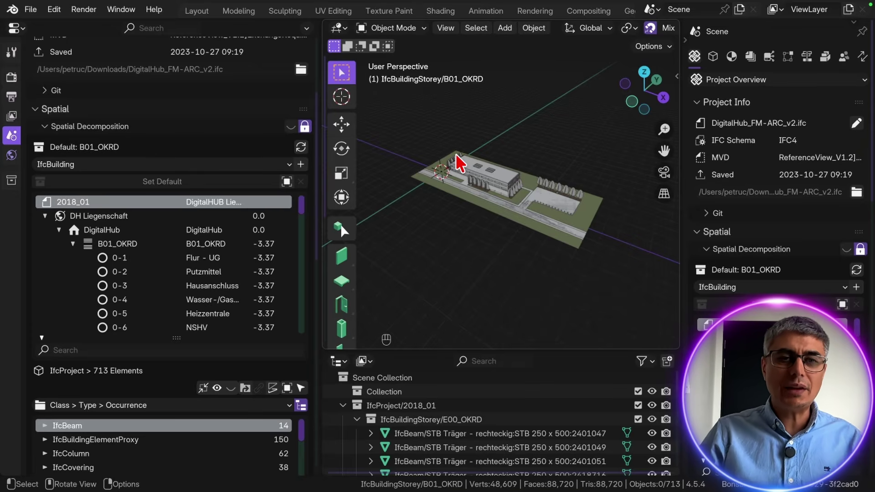
Step: Select the site DH Liegenschaft, building DigitalHub, storey B01_OKRD and space 0-1 in turn to inspect their contained elements
left_click(133, 217)
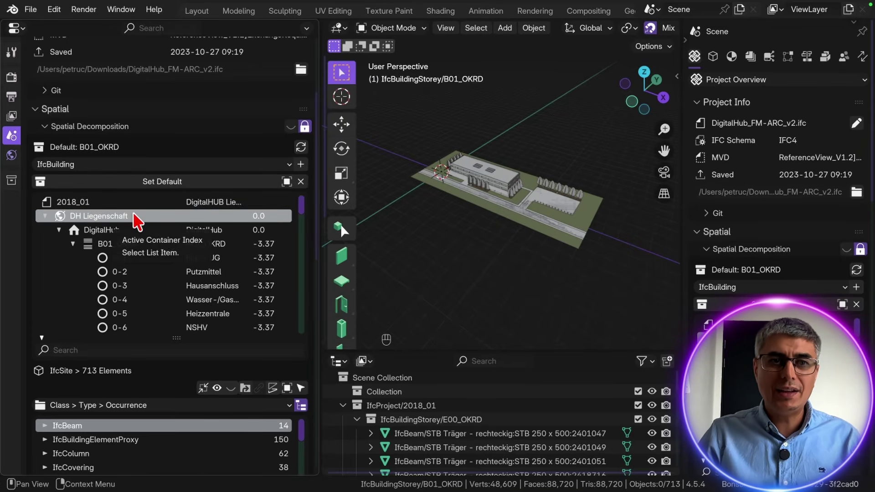
left_click(135, 230)
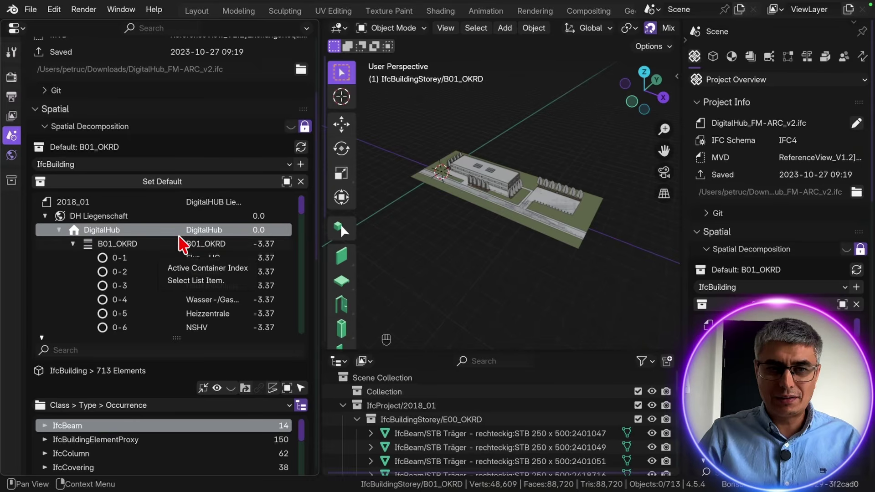
left_click(132, 244)
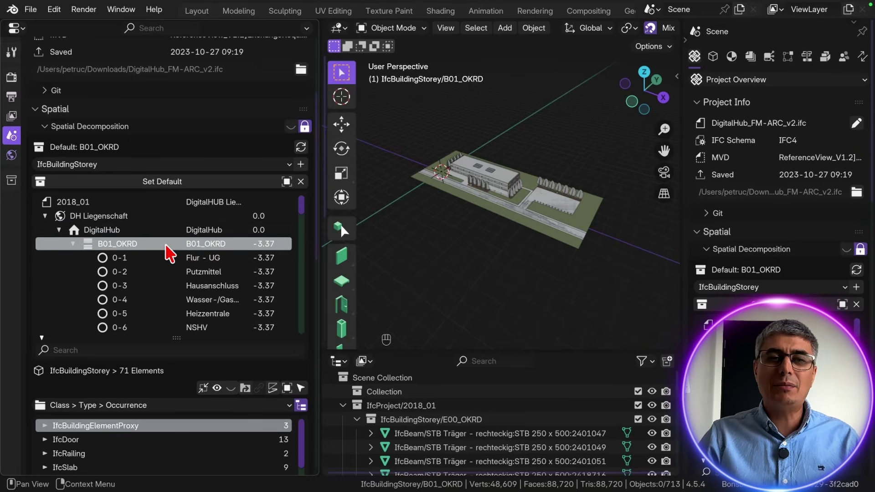
left_click(166, 258)
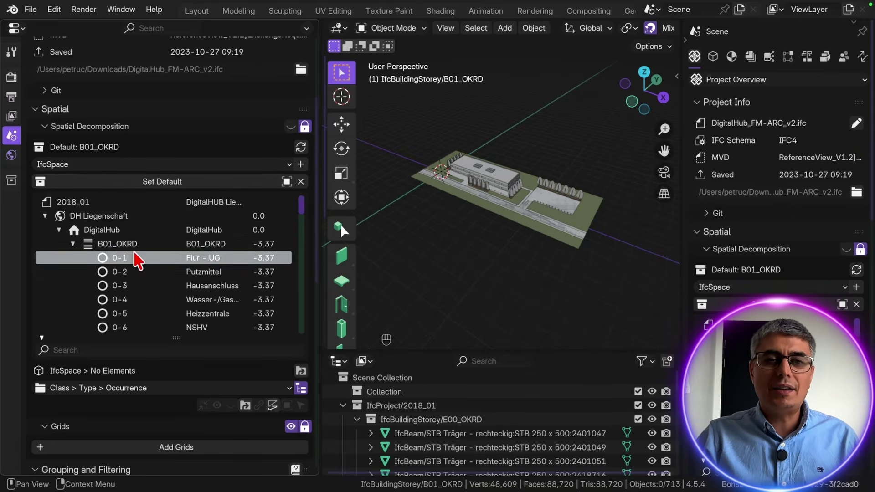
Step: Select the long exterior facade wall of the building to identify it, and clear the selection
scroll(505, 205, "up", 1)
scroll(505, 204, "up", 5)
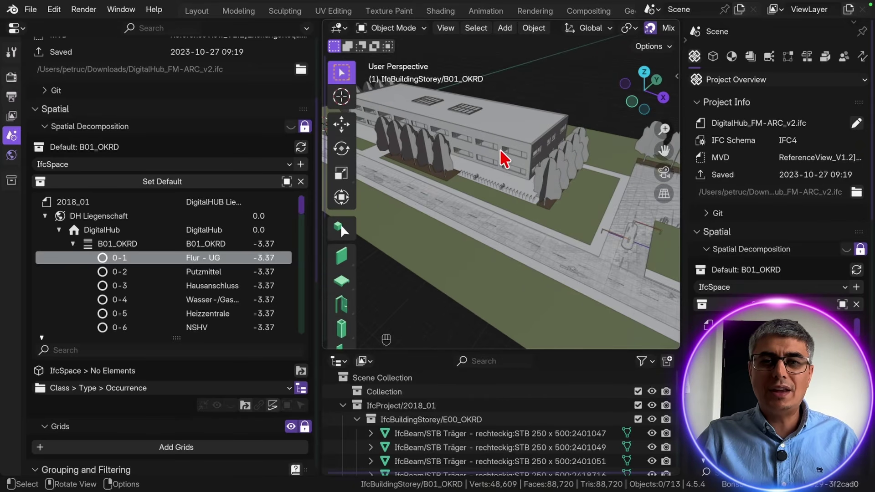
left_click(504, 150)
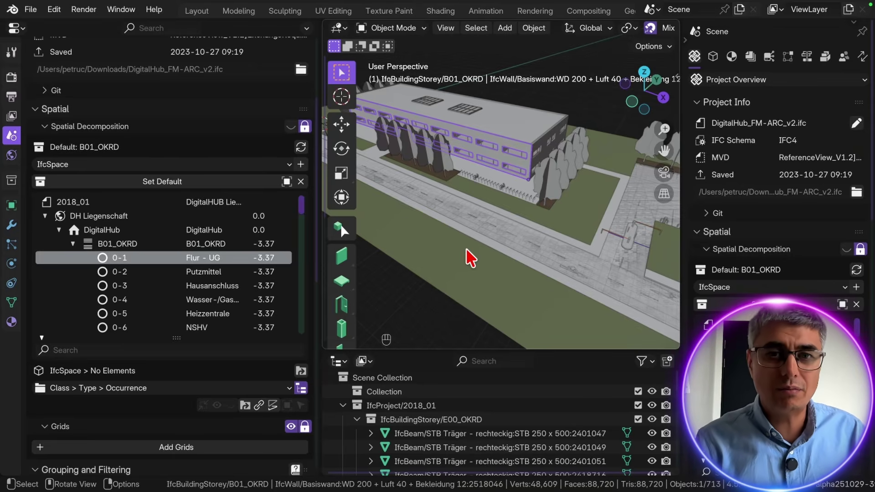
left_click(608, 101)
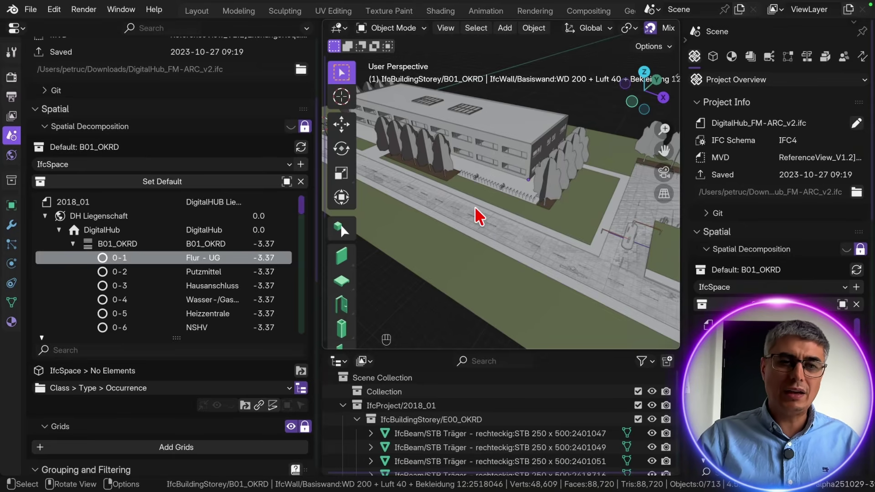
Step: Look through the spaces of storey B01_OKRD in the spatial decomposition and the grouping and filtering options below
scroll(182, 257, "down", 5)
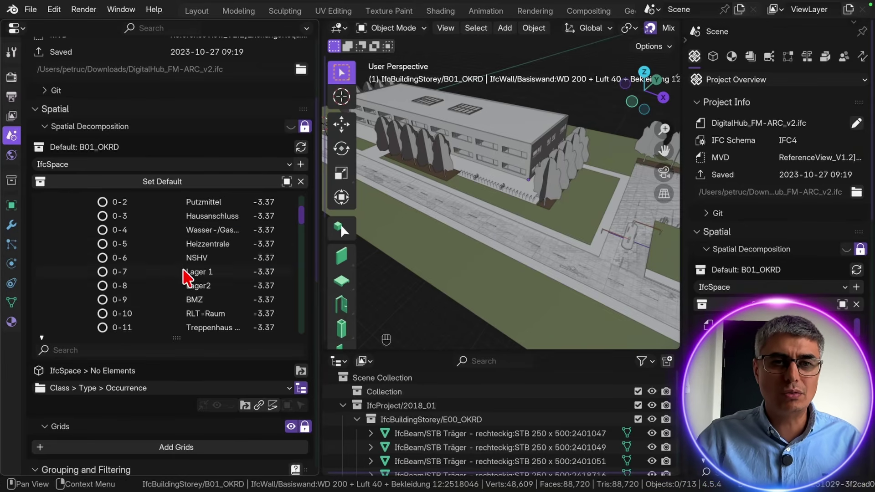
scroll(197, 303, "up", 3)
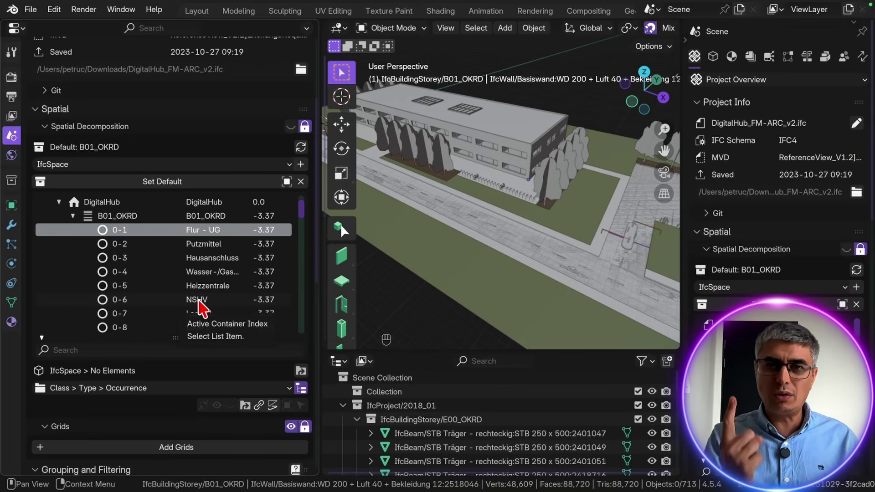
scroll(203, 301, "down", 9)
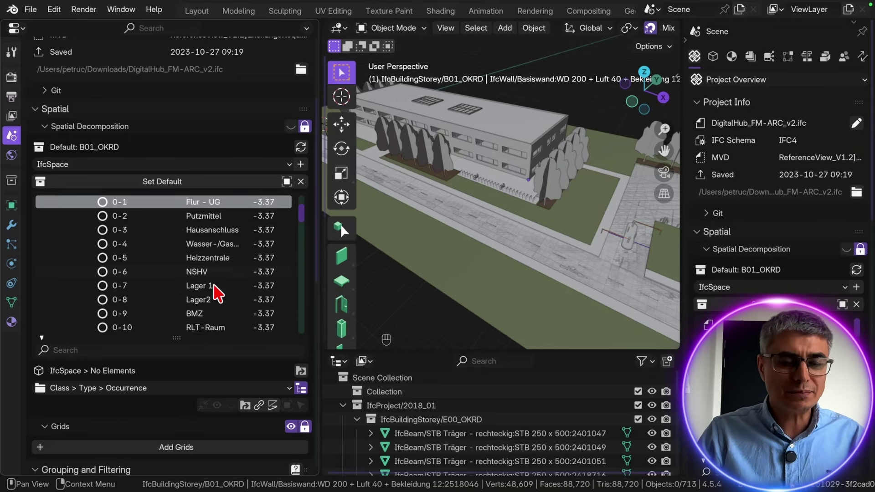
scroll(205, 296, "up", 7)
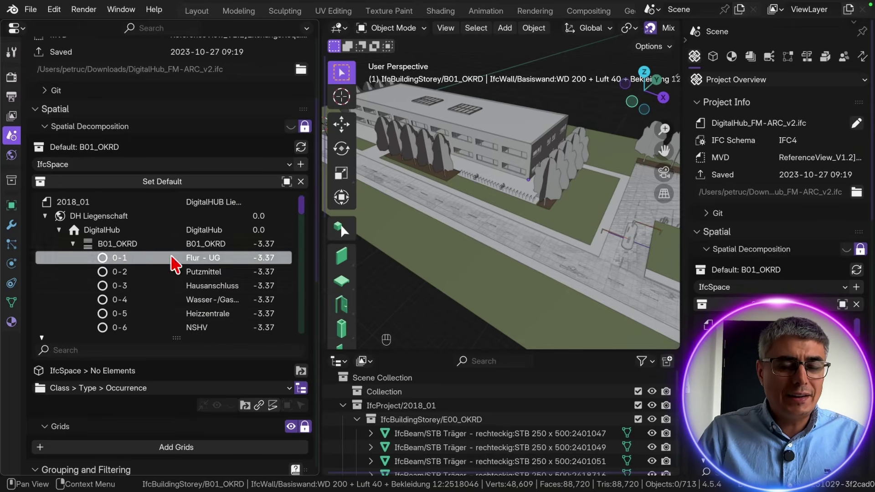
scroll(302, 170, "down", 15)
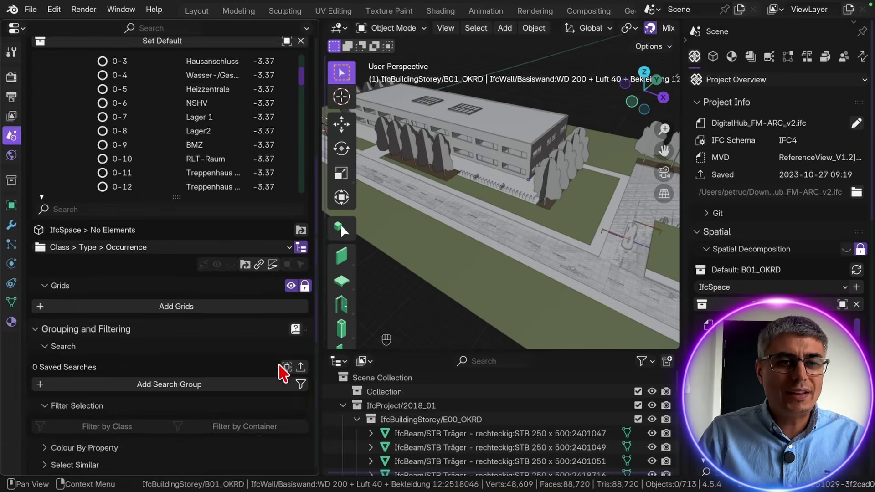
scroll(278, 337, "up", 15)
scroll(227, 346, "down", 4)
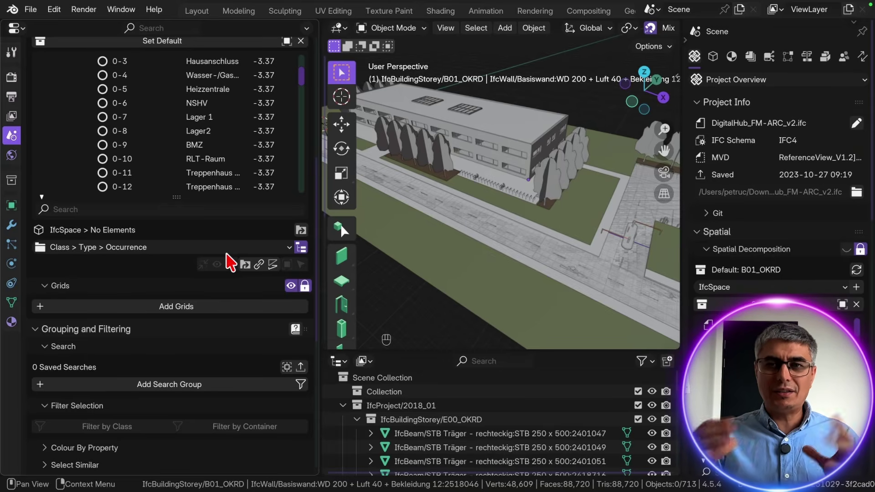
Step: Start adding an IFC element with the definition IfcElement and browse the available element classes without creating anything
middle_click_drag(445, 197, 493, 260)
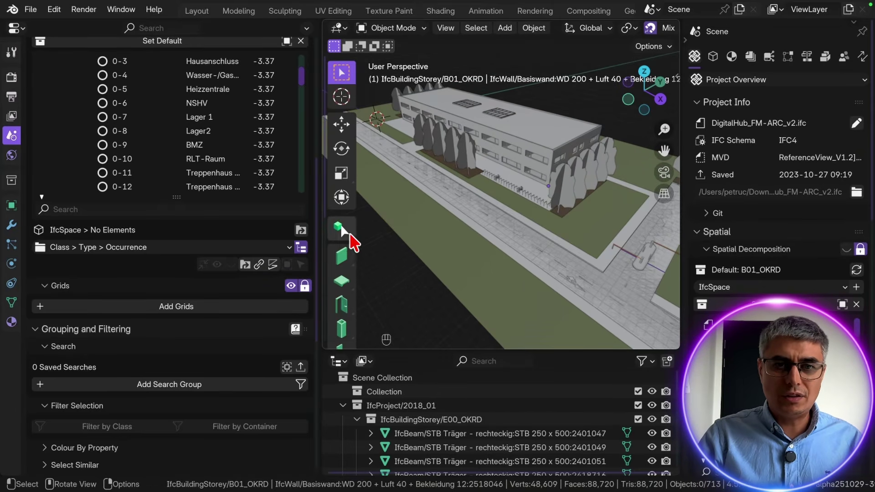
key("shift+a")
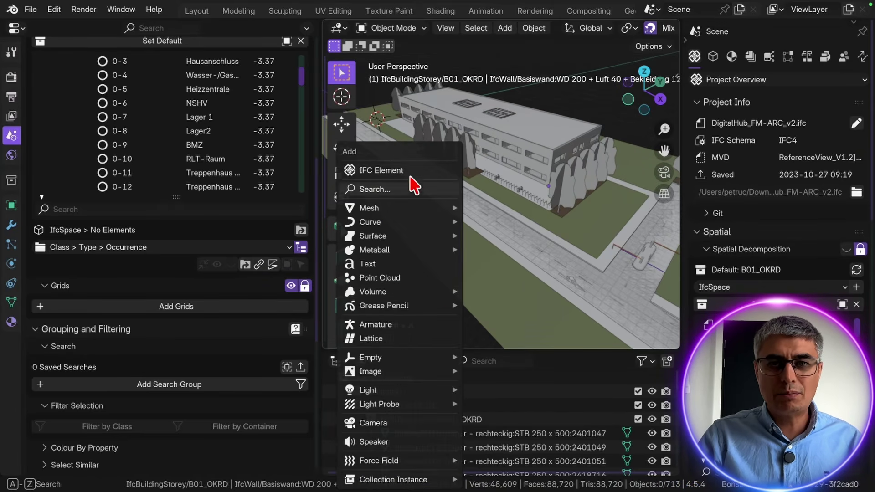
left_click(401, 171)
left_click(378, 215)
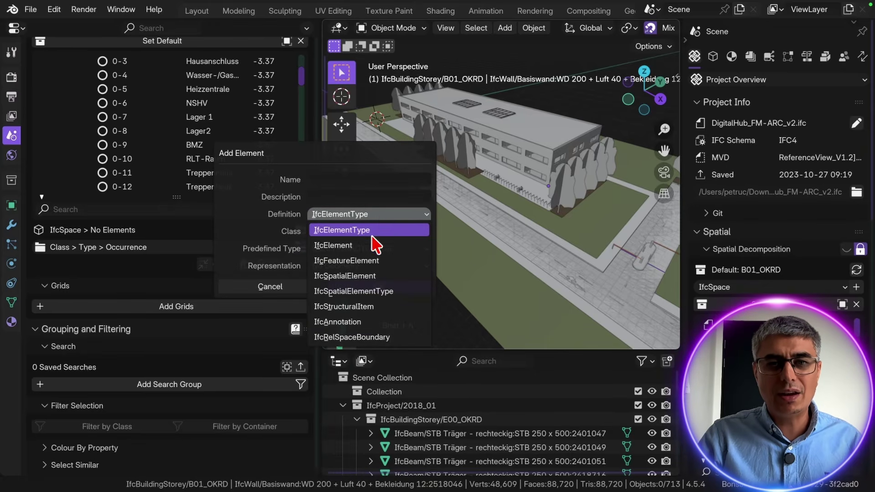
left_click(375, 244)
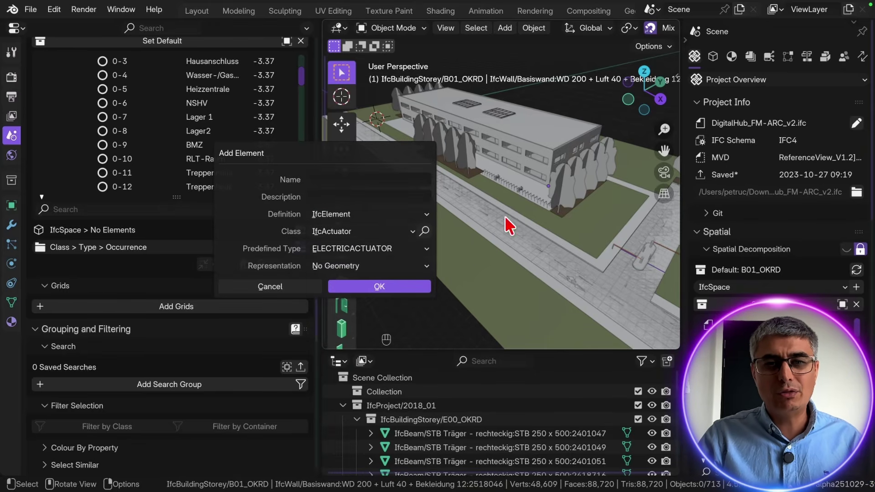
left_click(410, 231)
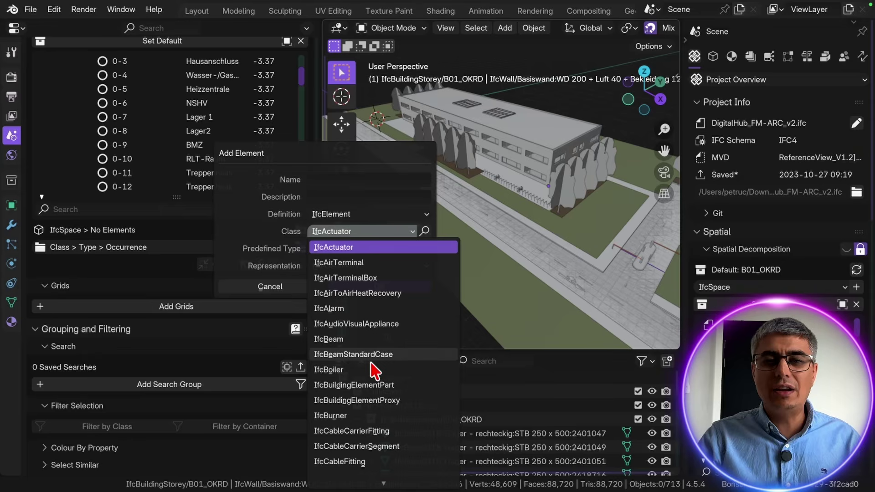
scroll(385, 457, "down", 3)
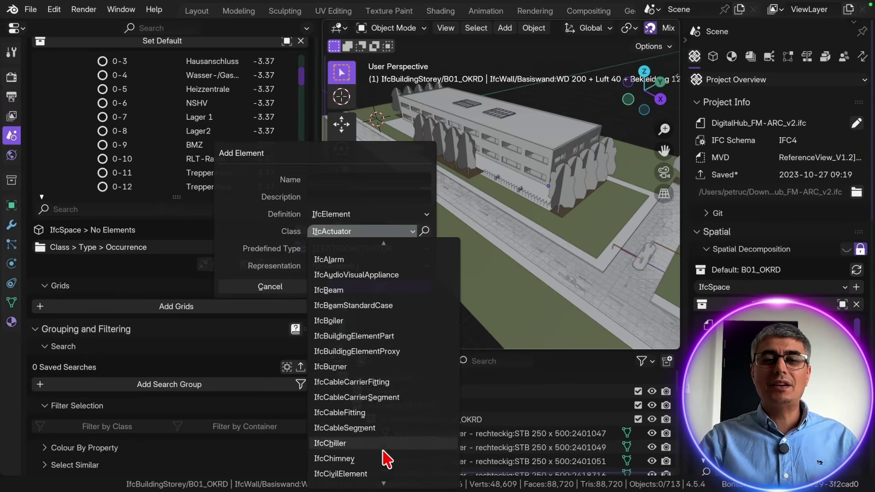
scroll(388, 472, "down", 6)
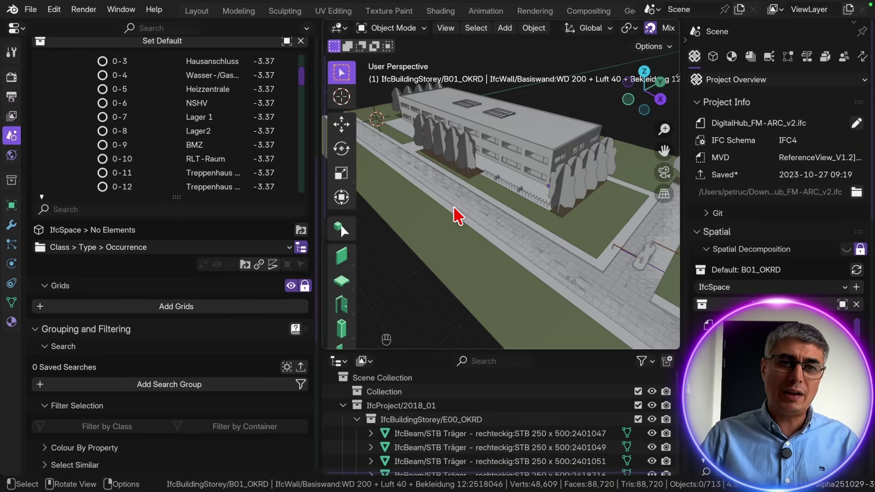
Step: Start adding an IFC element of class IfcBeam and browse its available predefined types
scroll(123, 259, "up", 2)
scroll(123, 266, "up", 2)
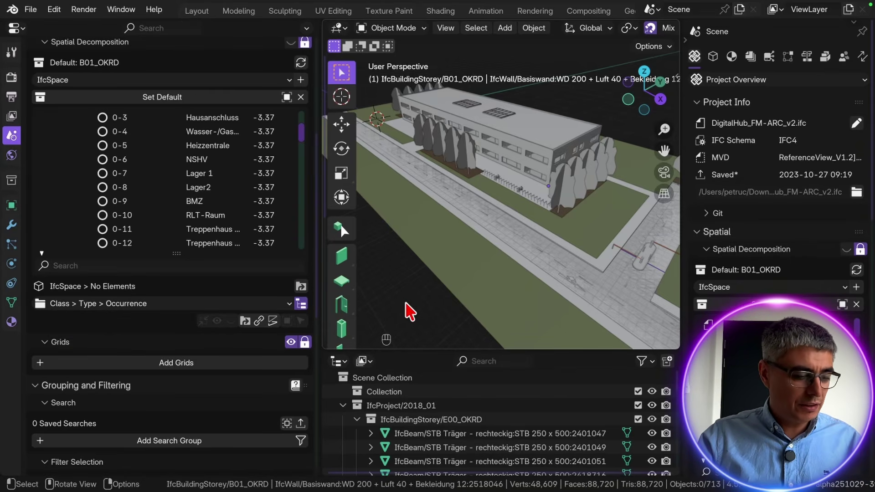
key("shift+a")
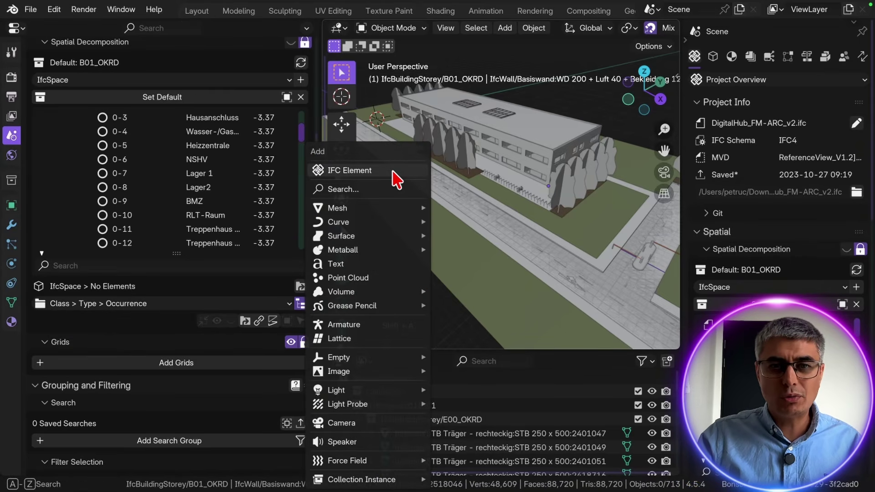
left_click(393, 172)
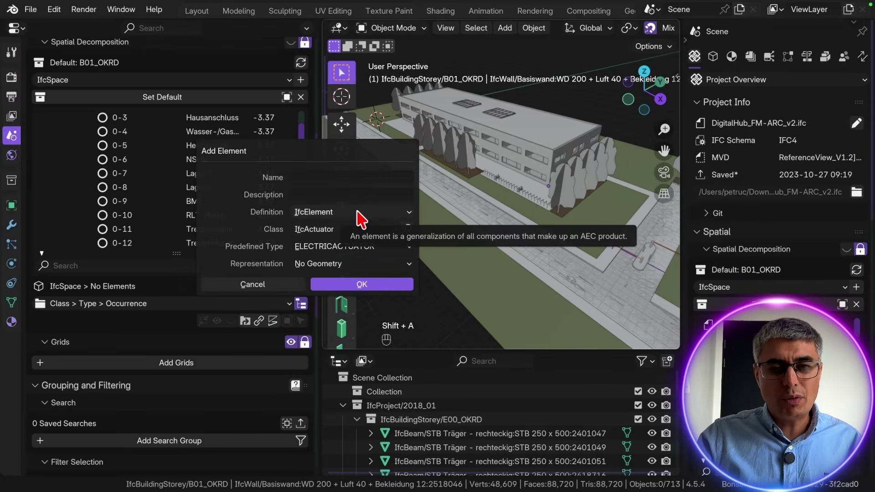
left_click(358, 230)
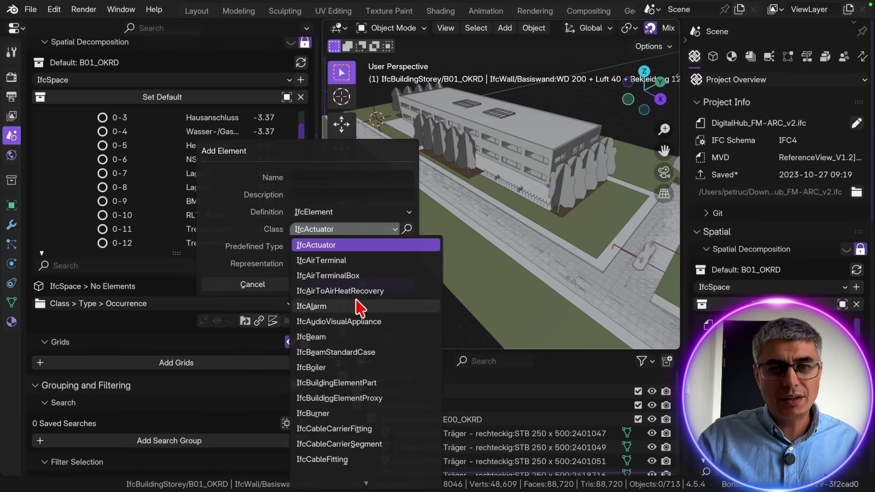
left_click(336, 338)
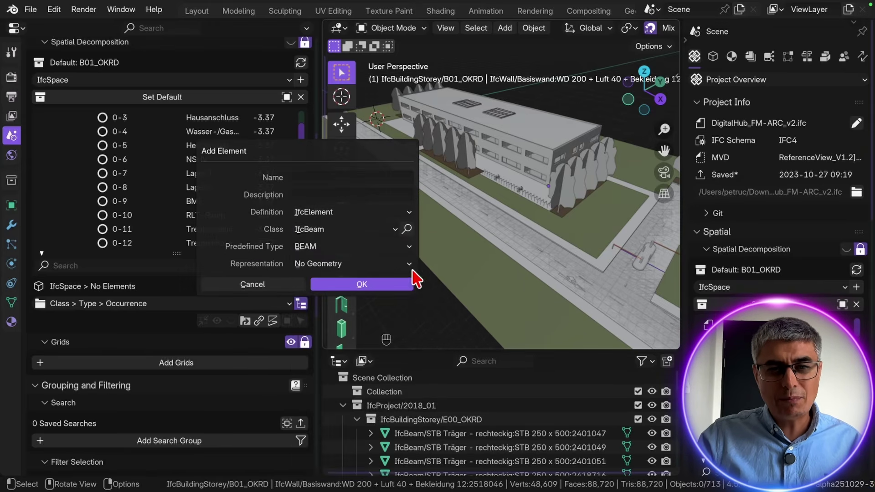
left_click(366, 249)
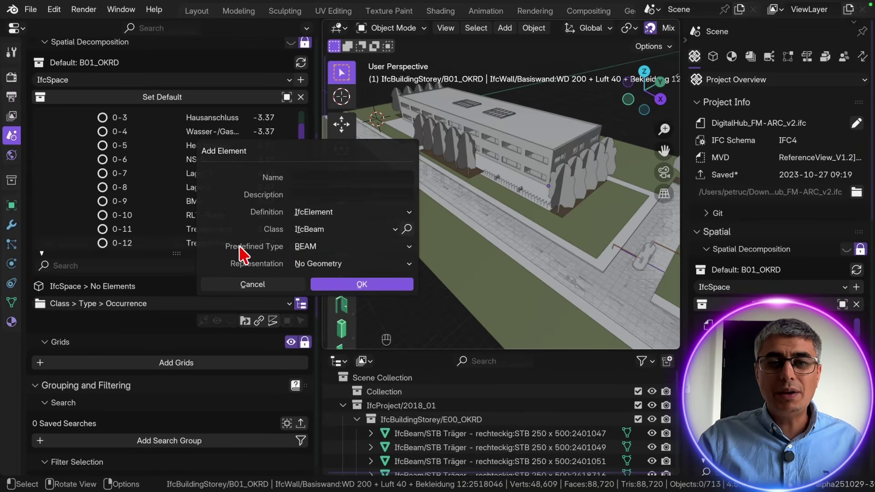
left_click(337, 247)
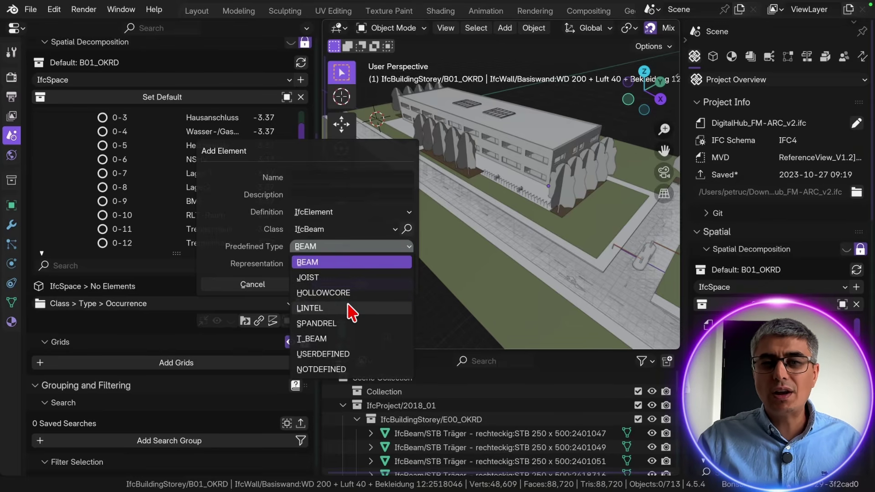
Step: Try the predefined type USERDEFINED with the user-defined type asdasdas, and cancel adding the element
left_click(356, 249)
left_click(337, 351)
left_click(333, 262)
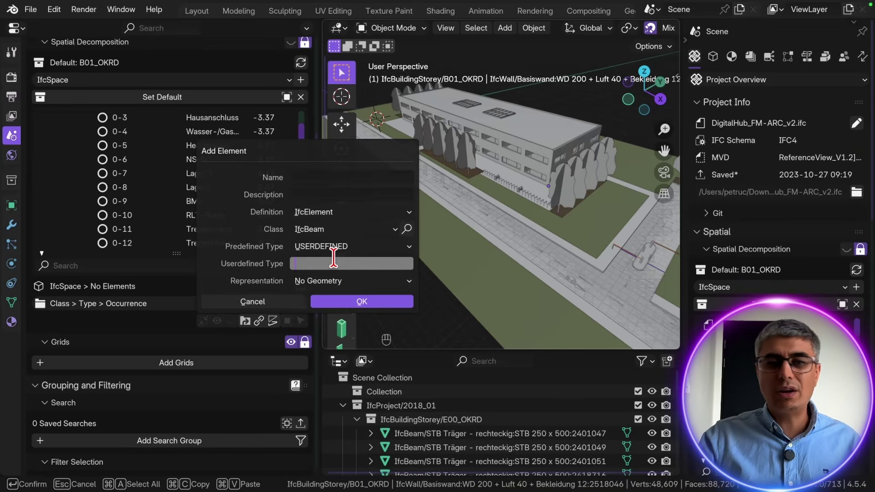
type("asdasdas")
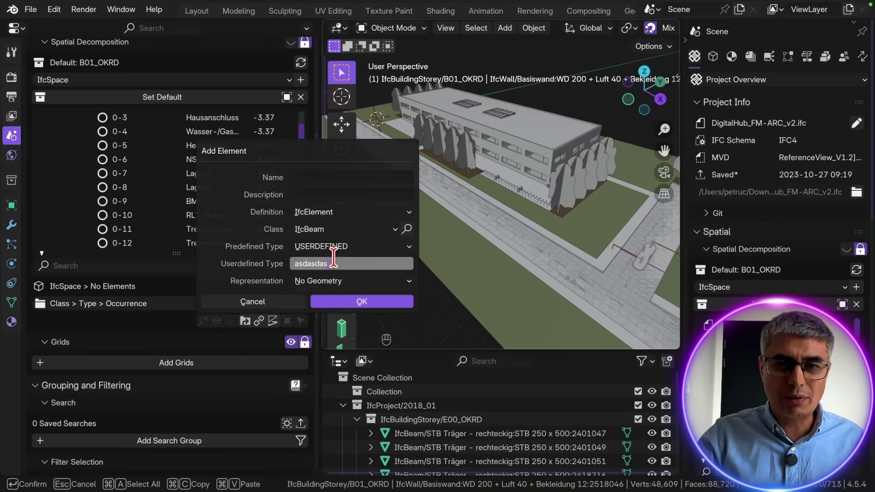
left_click(265, 301)
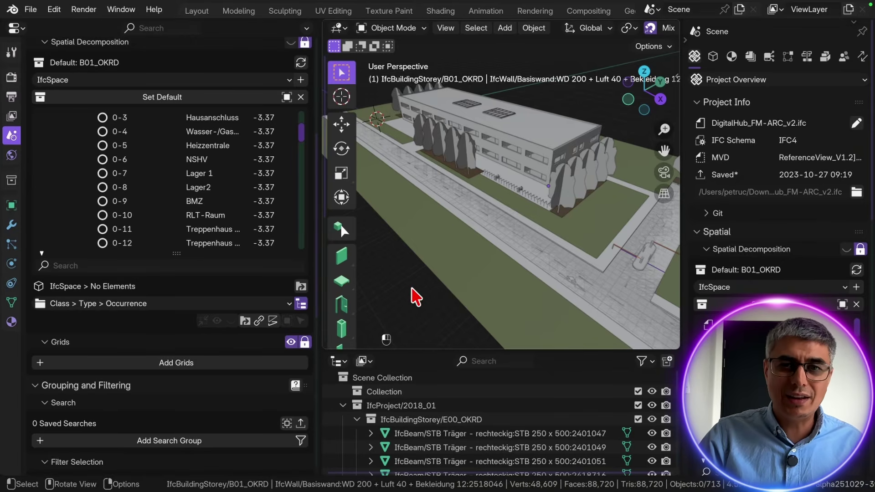
Step: Select the building DigitalHub in the spatial decomposition and expand its IfcBeam class to inspect the beam types
scroll(185, 201, "up", 6)
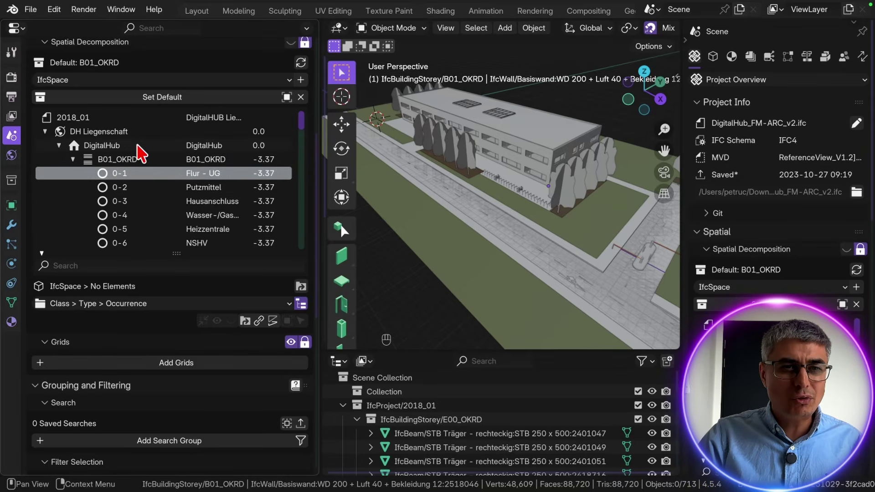
left_click(137, 146)
scroll(180, 387, "down", 3)
scroll(163, 384, "up", 3)
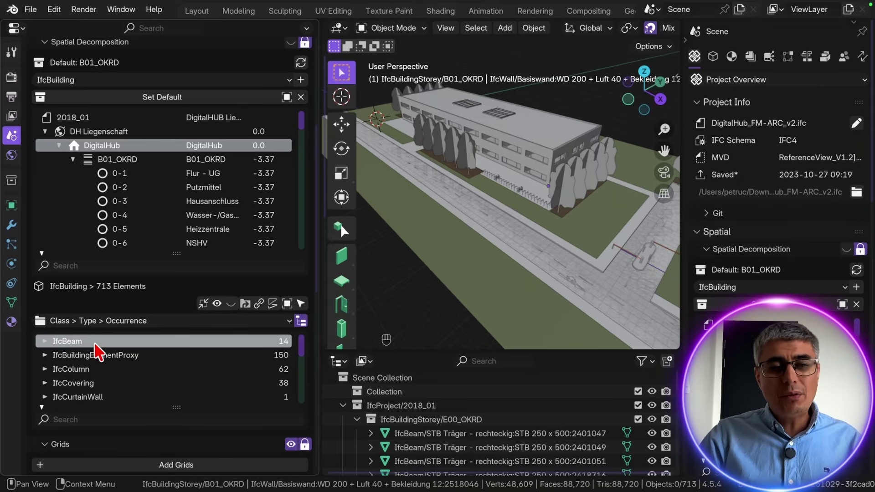
left_click(45, 342)
scroll(136, 357, "down", 1)
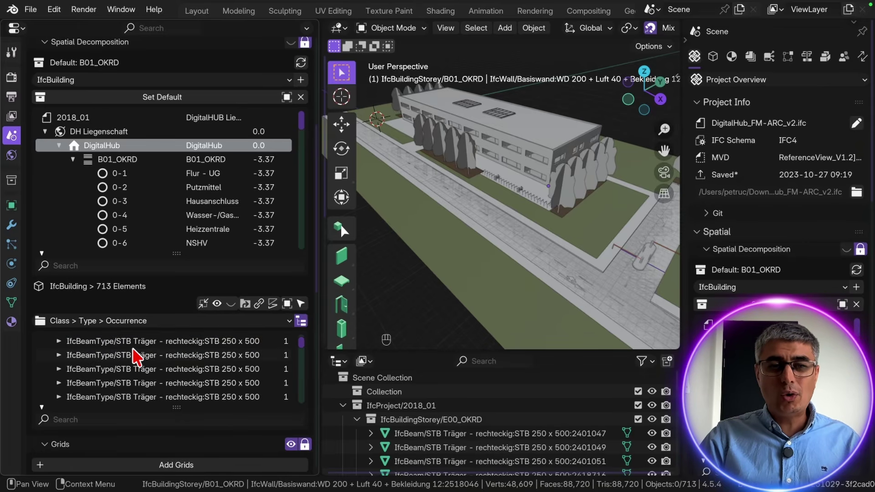
scroll(136, 358, "up", 1)
Step: Widen the project overview and look through the building's elements broken down by class, type and occurrence
left_click_drag(318, 322, 399, 319)
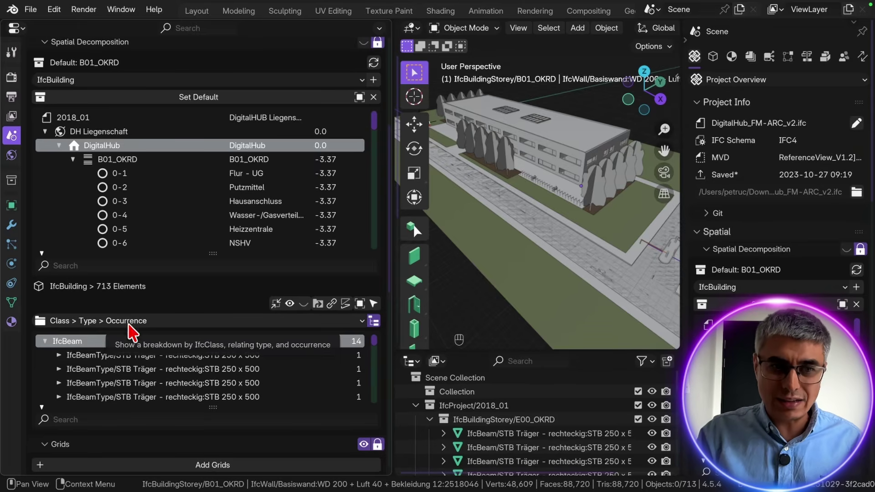
scroll(305, 237, "down", 4)
scroll(365, 387, "down", 1)
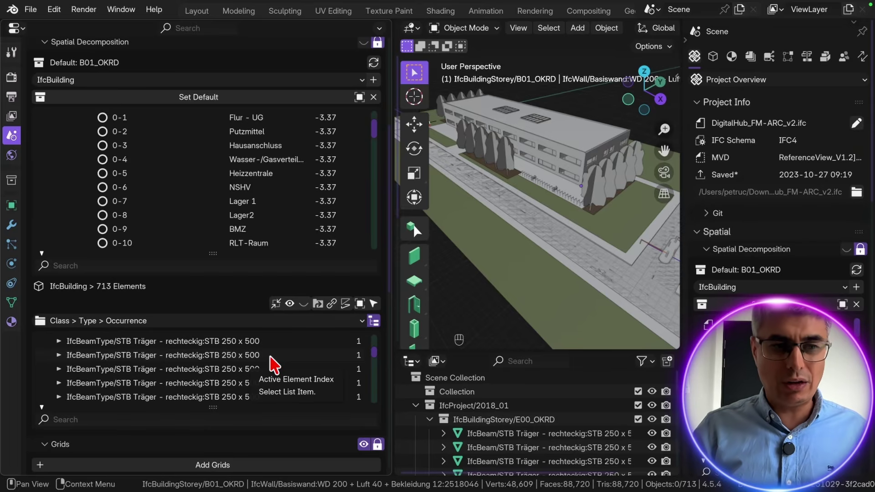
scroll(296, 220, "down", 3)
scroll(383, 255, "down", 4)
scroll(378, 268, "down", 2)
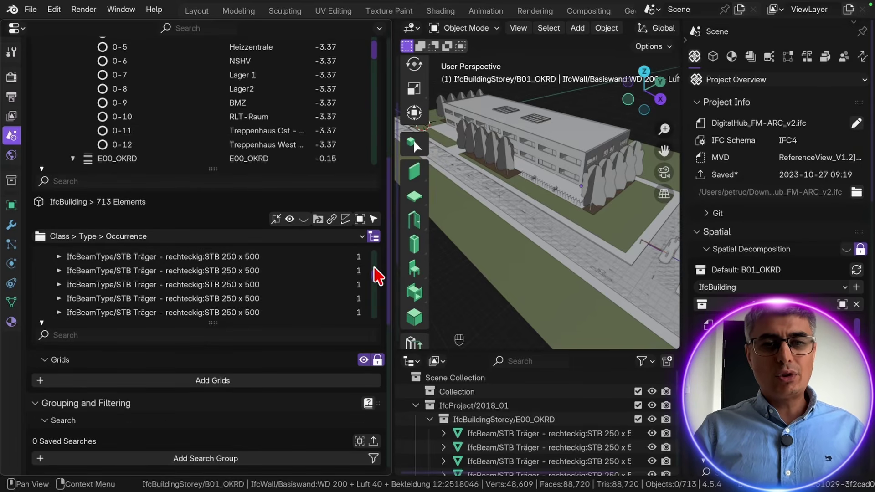
Step: Look through the grouping, project setup and geometry sections, and expand the georeferencing details
scroll(374, 270, "down", 5)
scroll(354, 392, "down", 15)
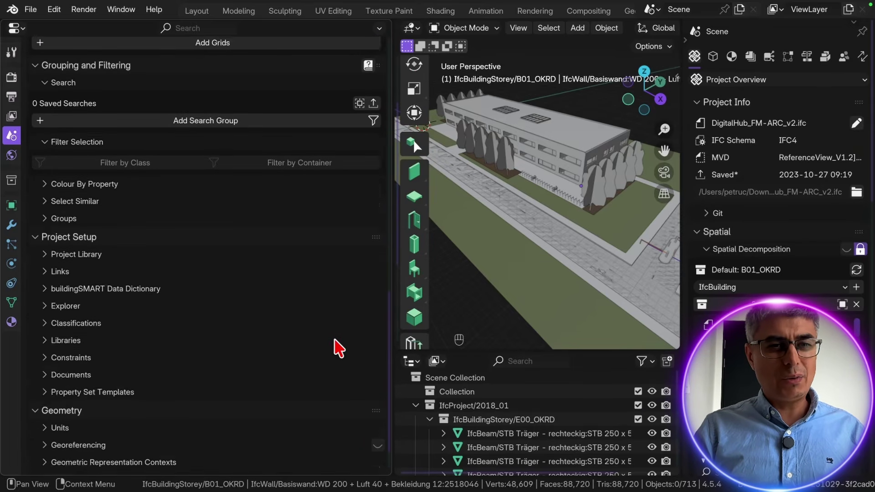
scroll(339, 349, "down", 2)
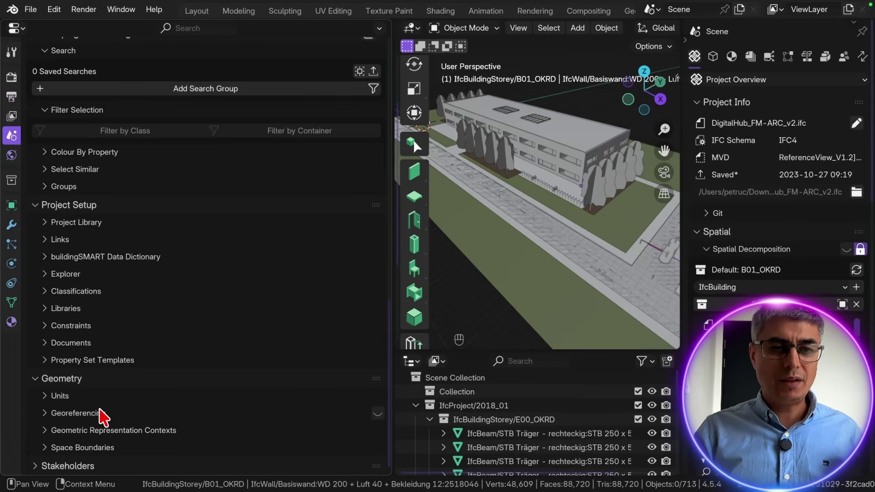
left_click(75, 413)
scroll(312, 308, "down", 10)
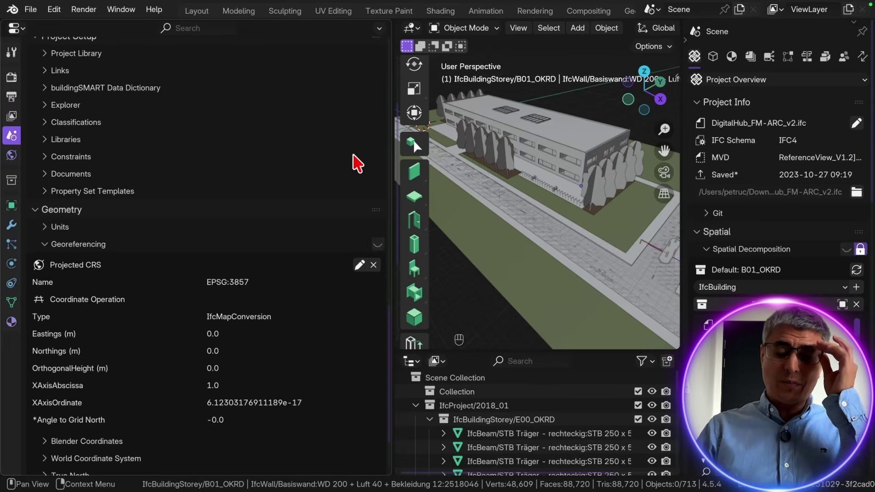
Step: Select the long exterior facade wall and show its object information, narrowing the project overview and widening the area with the wall's data
left_click_drag(391, 152, 296, 149)
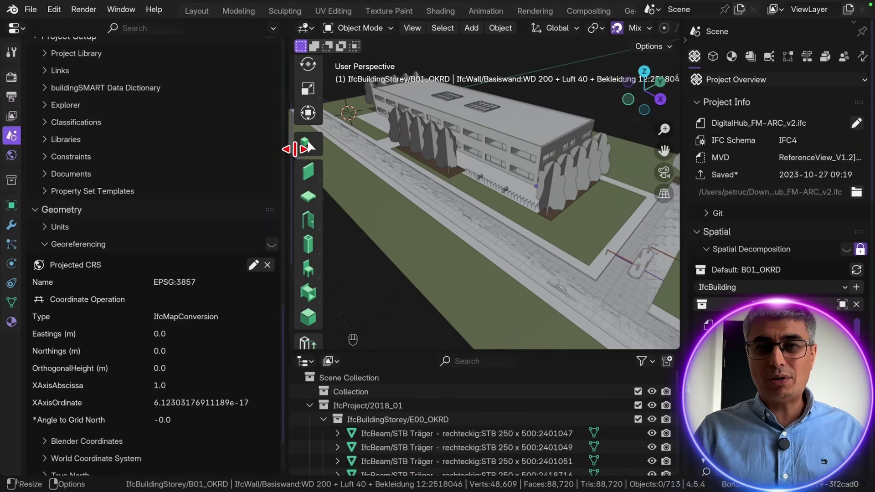
left_click(503, 172)
scroll(217, 137, "up", 10)
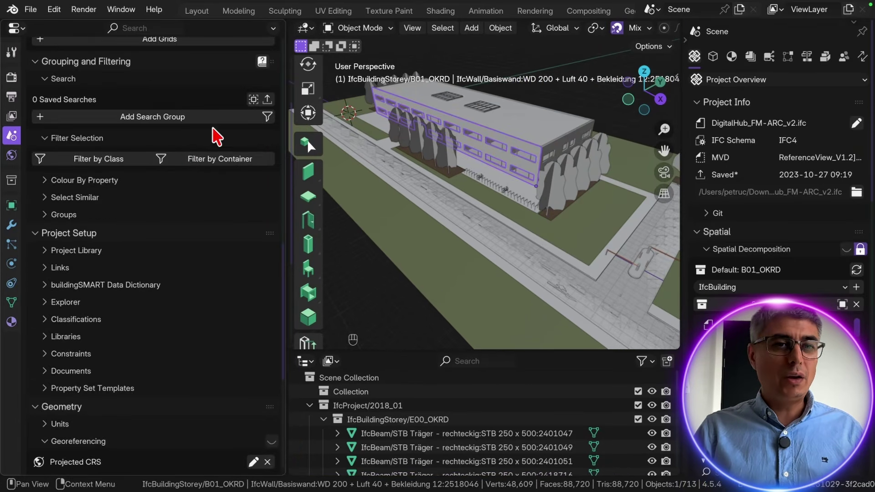
scroll(217, 135, "up", 8)
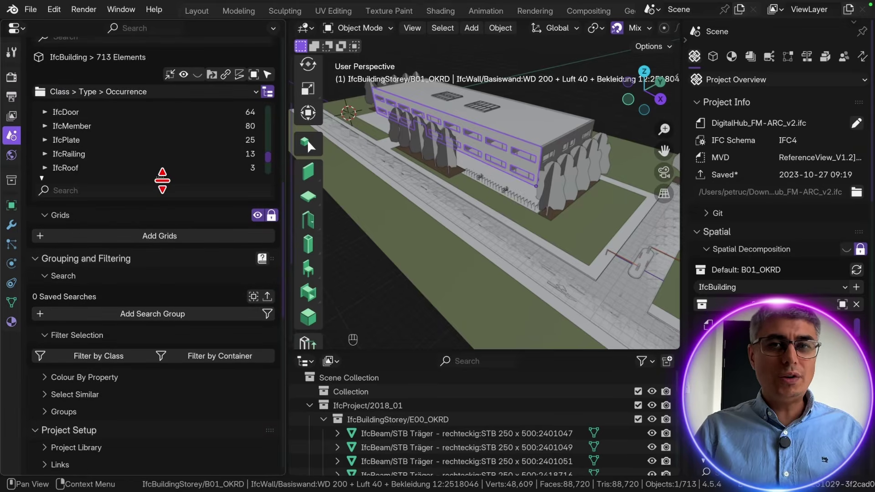
left_click(712, 58)
left_click_drag(680, 78, 627, 69)
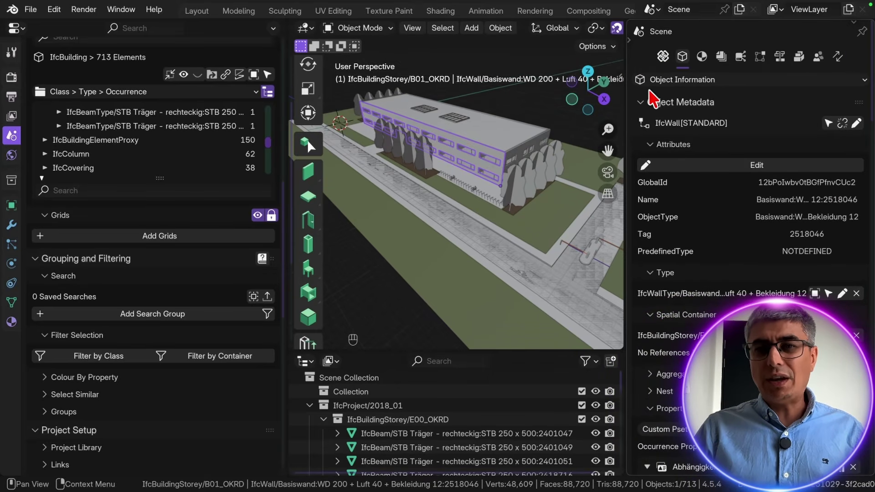
left_click_drag(625, 71, 598, 70)
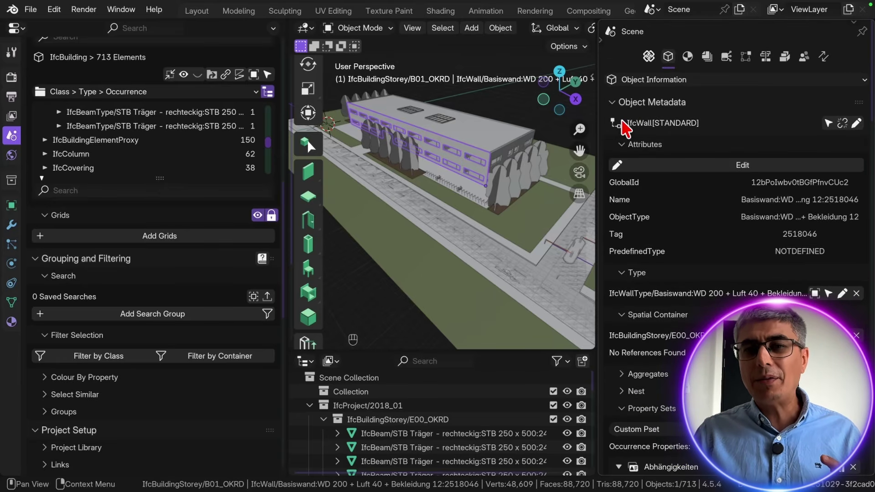
Step: Examine the wall's object metadata, including its attributes, type, spatial container, aggregates and property sets
left_click(613, 103)
left_click(612, 103)
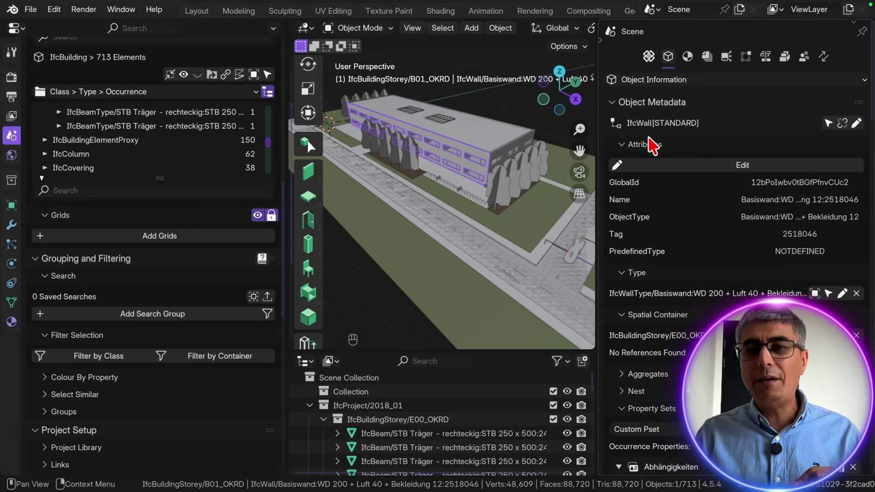
scroll(640, 129, "down", 3)
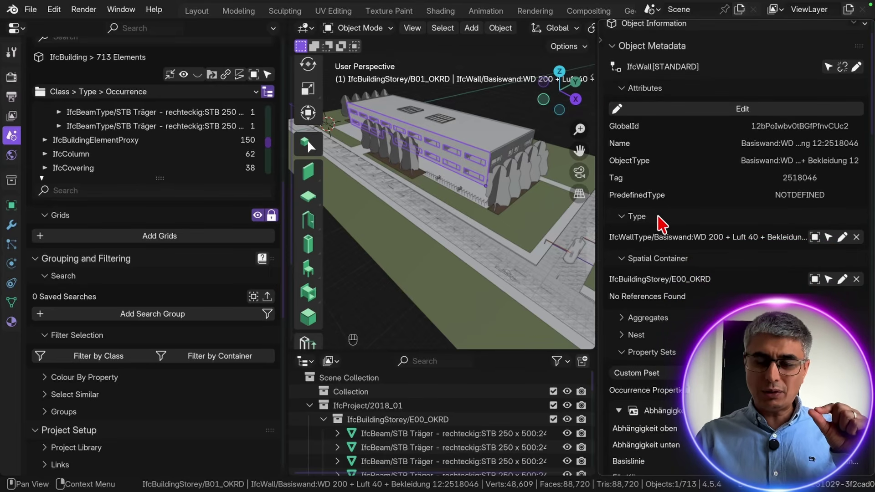
scroll(660, 223, "down", 3)
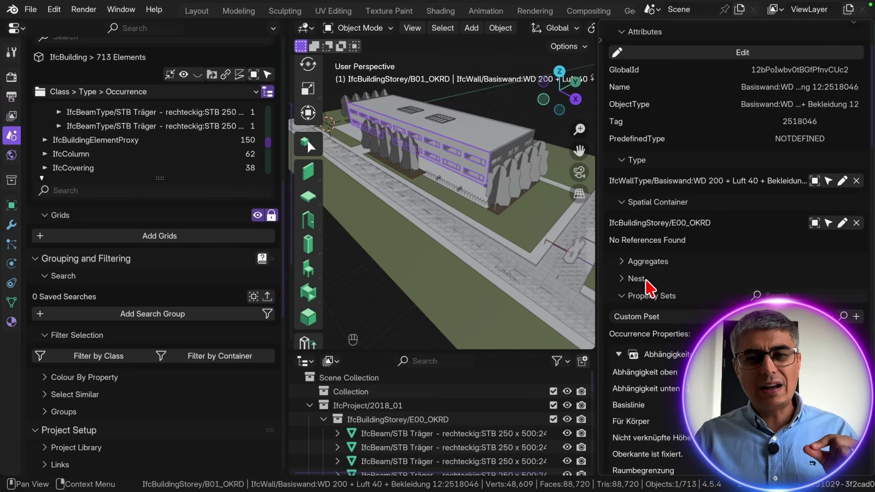
scroll(687, 273, "down", 3)
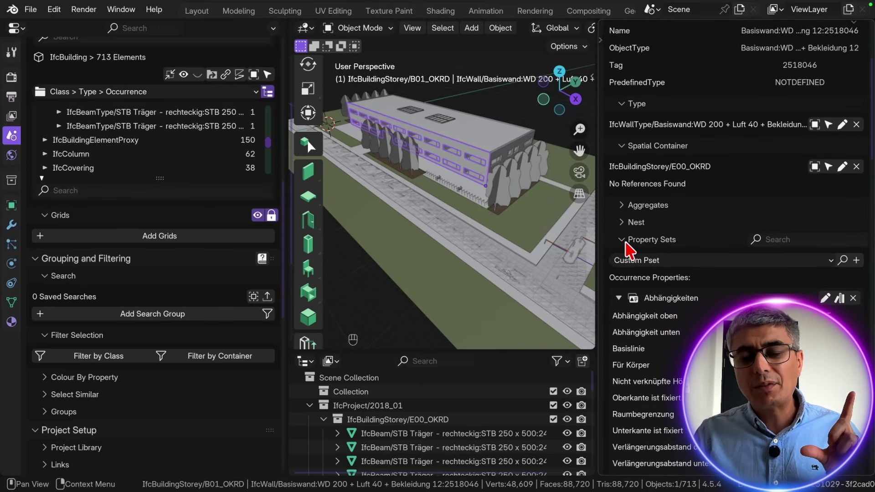
Step: Open the wall's attributes for editing and leave them without saving any change
scroll(629, 248, "up", 9)
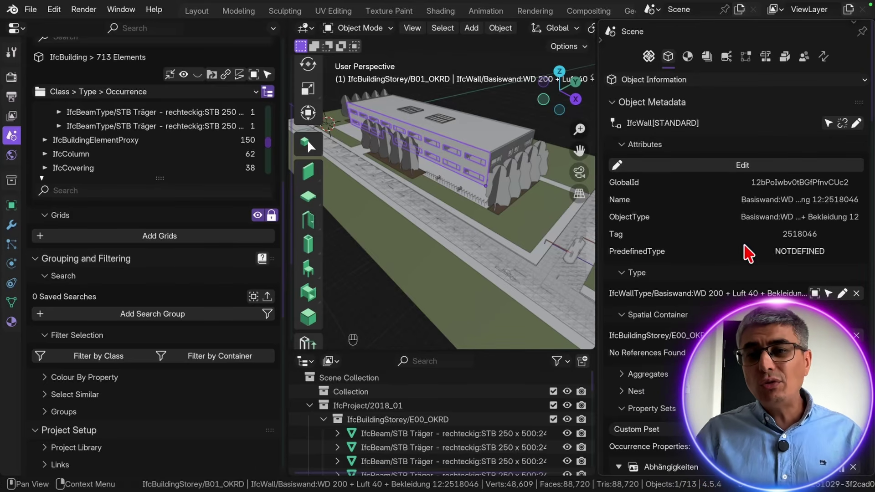
left_click(740, 167)
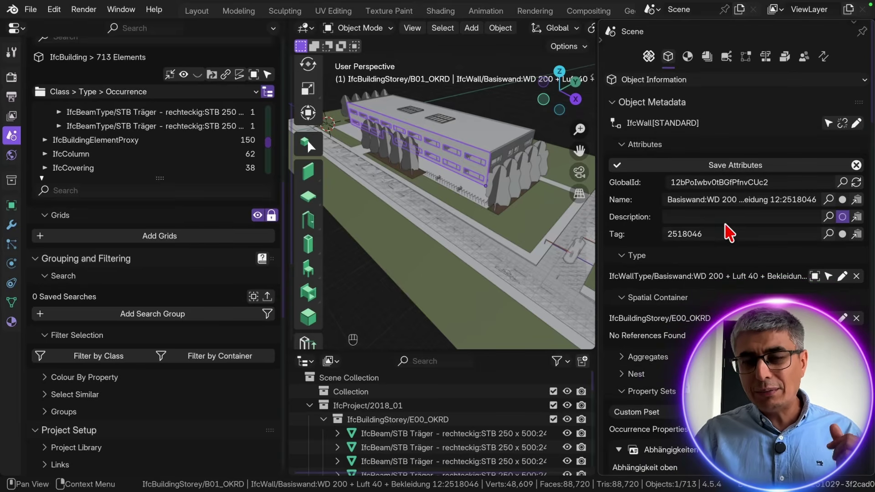
left_click(856, 166)
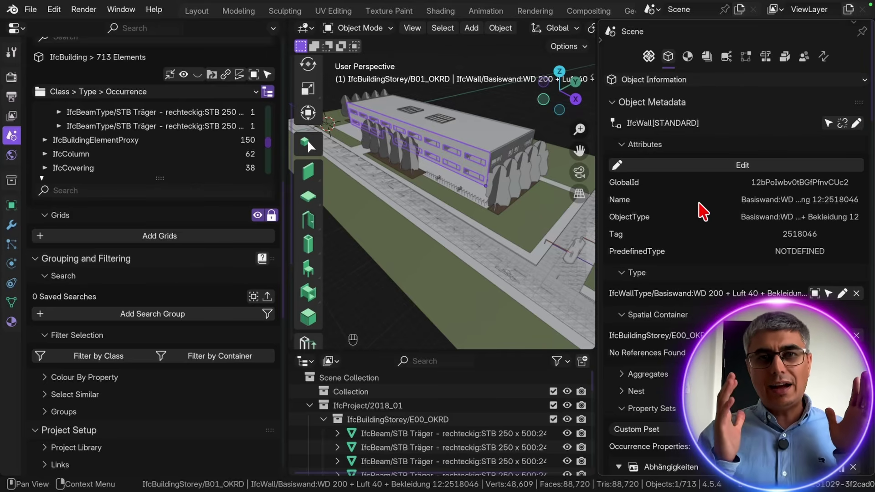
Step: Browse the property set templates available for the wall and look through its existing occurrence properties
scroll(701, 212, "down", 5)
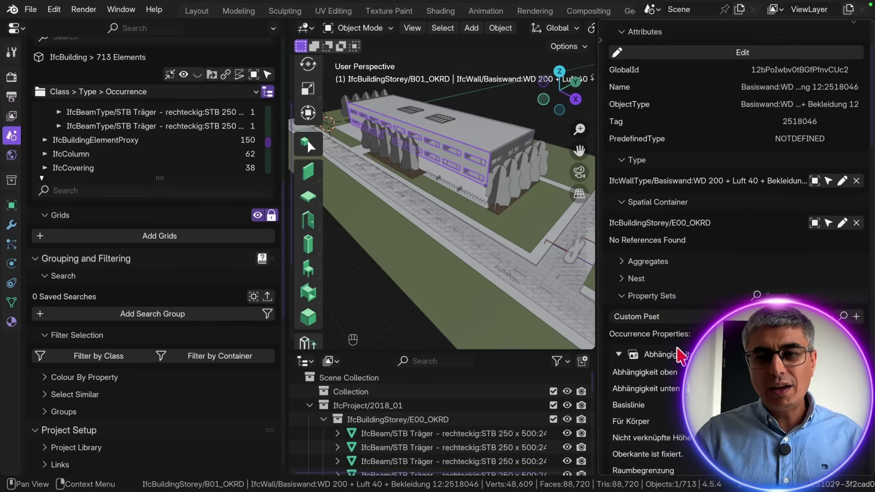
left_click(650, 317)
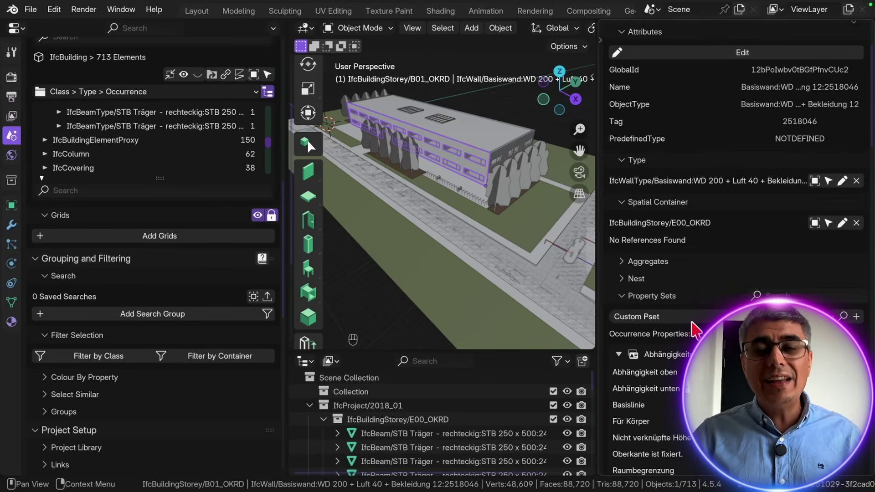
left_click(672, 320)
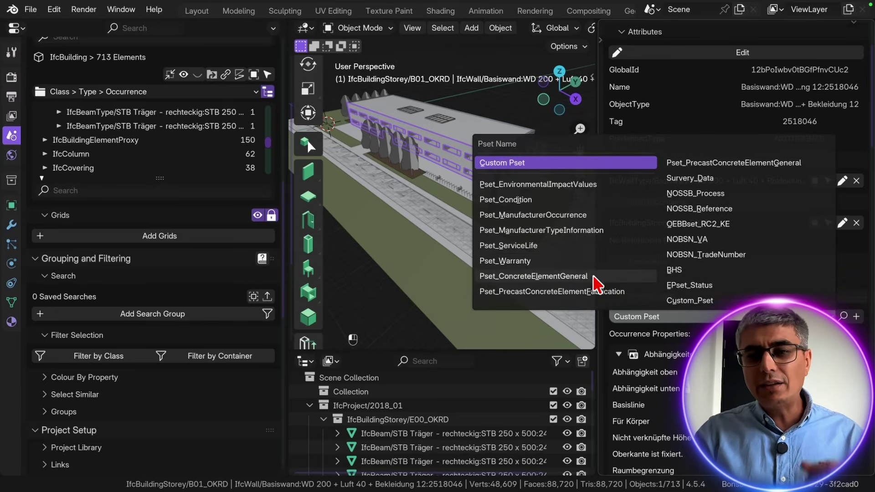
scroll(688, 305, "down", 10)
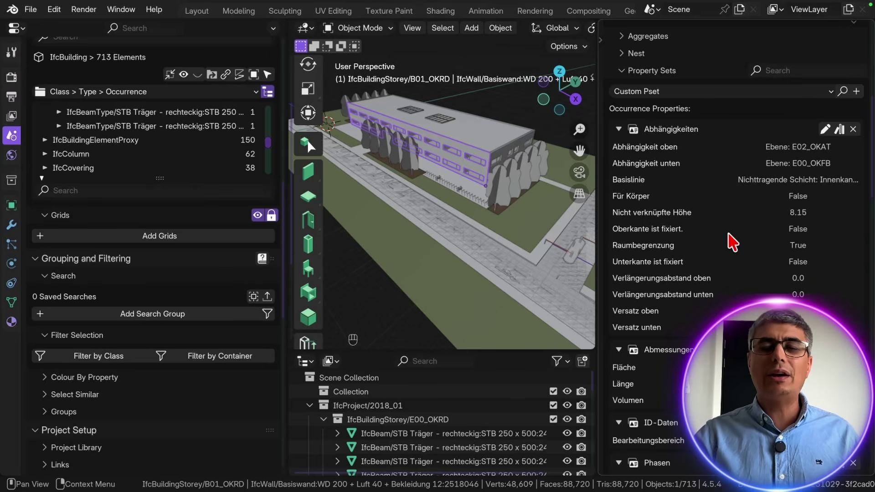
Step: Check the property set templates offered for the wall and read its data from attributes through property sets to base quantities
left_click(713, 95)
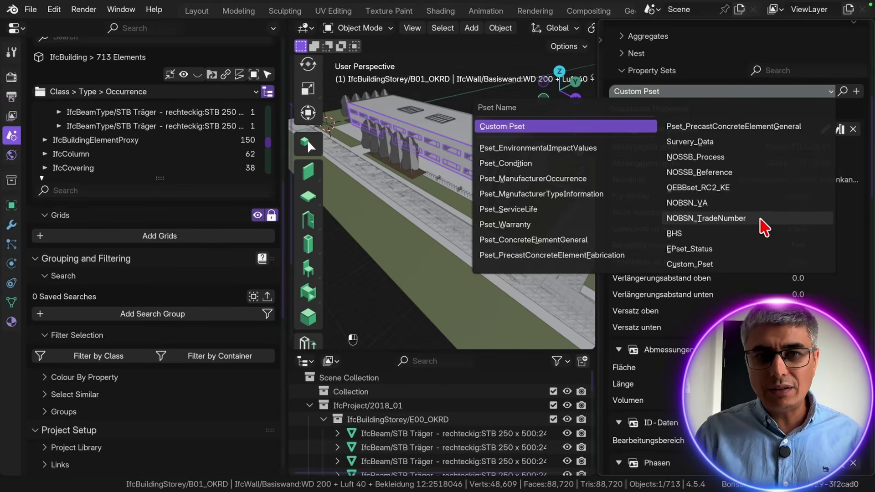
scroll(736, 152, "up", 15)
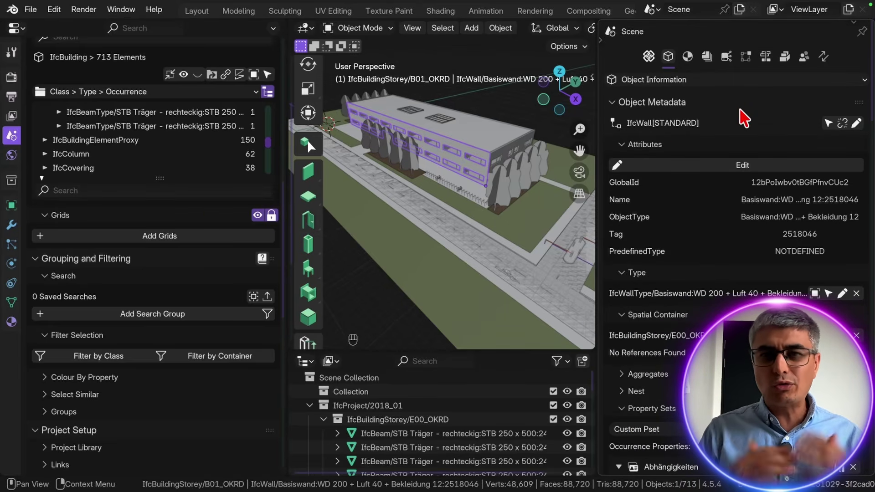
scroll(729, 159, "down", 3)
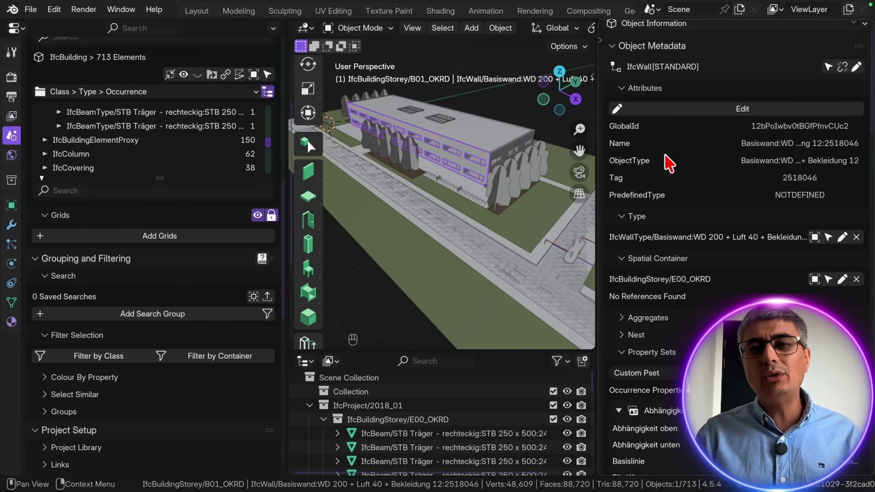
scroll(731, 159, "down", 4)
scroll(731, 173, "down", 4)
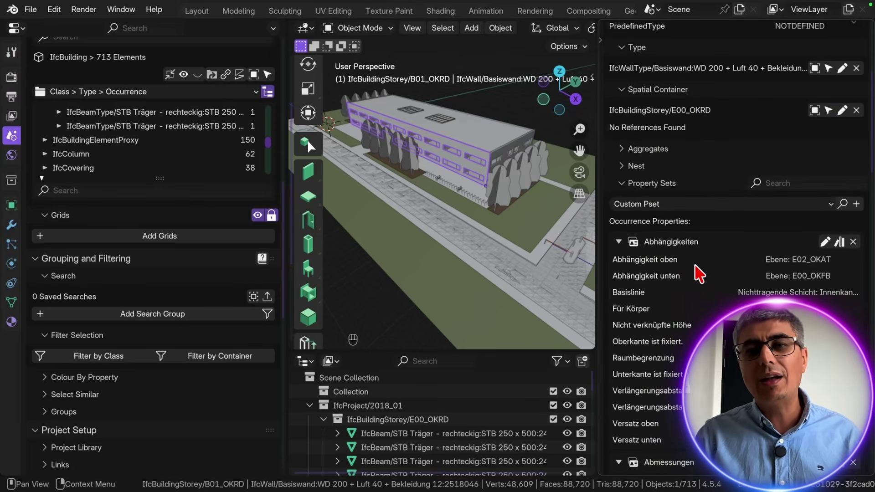
scroll(685, 246, "down", 4)
scroll(698, 187, "down", 12)
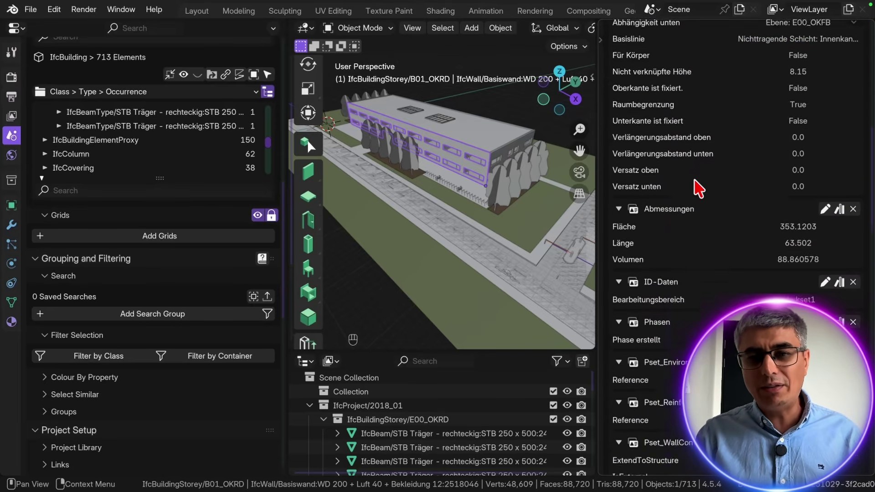
scroll(494, 287, "down", 5)
scroll(670, 423, "down", 20)
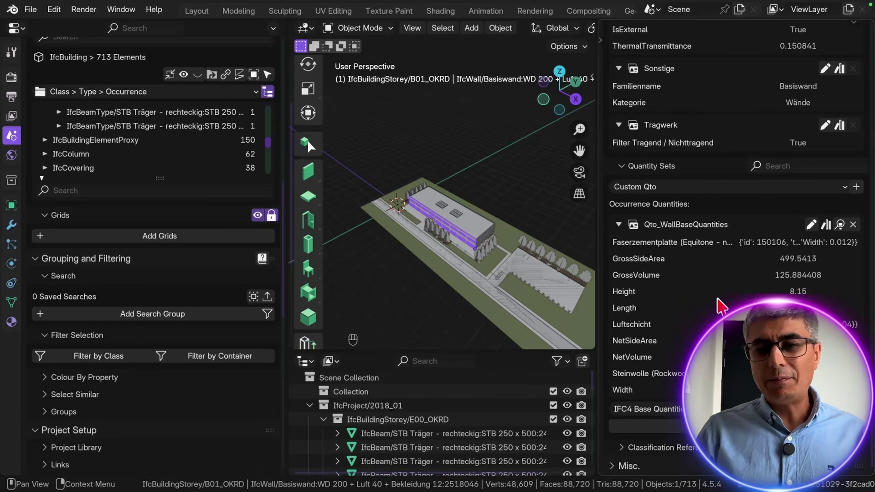
scroll(191, 378, "down", 5)
Step: Expand the wall's classification references and change their source to one that offers the Uniformat classification
scroll(201, 376, "up", 7)
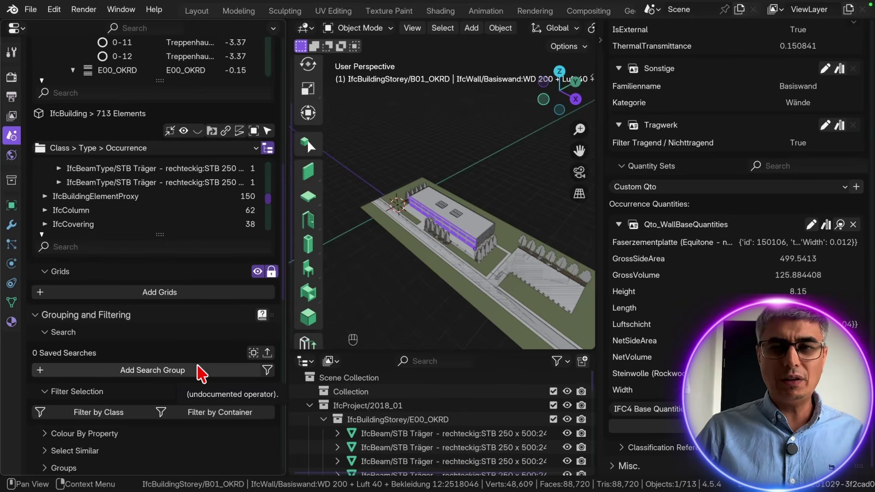
scroll(224, 348, "down", 7)
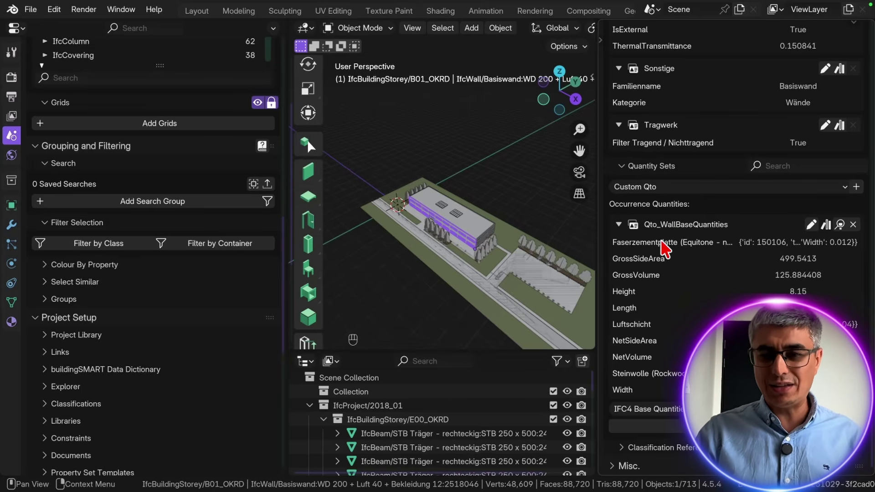
left_click(637, 449)
scroll(693, 285, "down", 3)
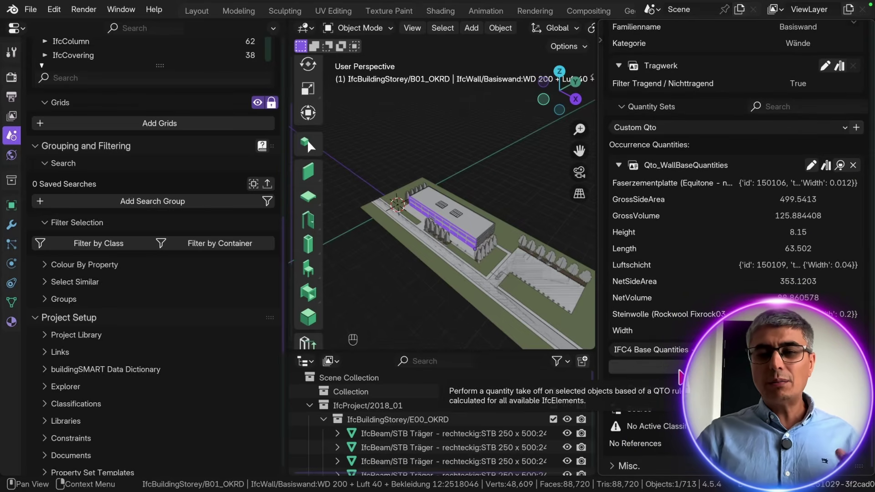
left_click(765, 409)
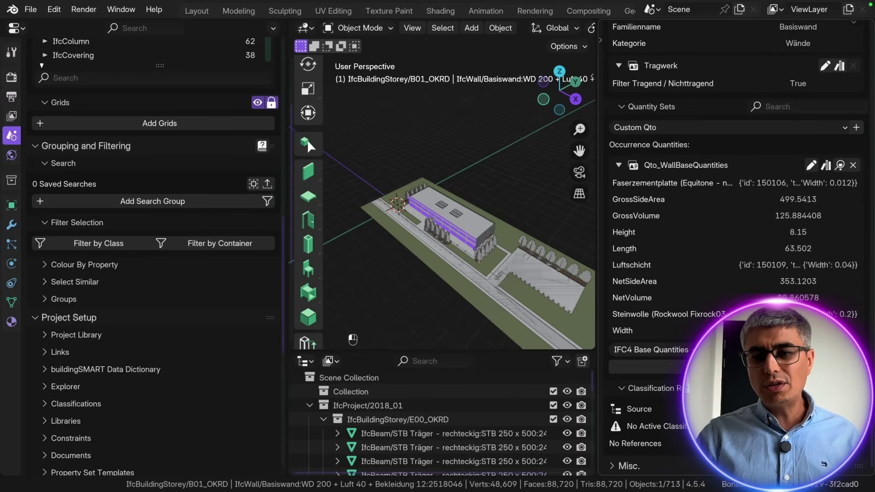
left_click(757, 446)
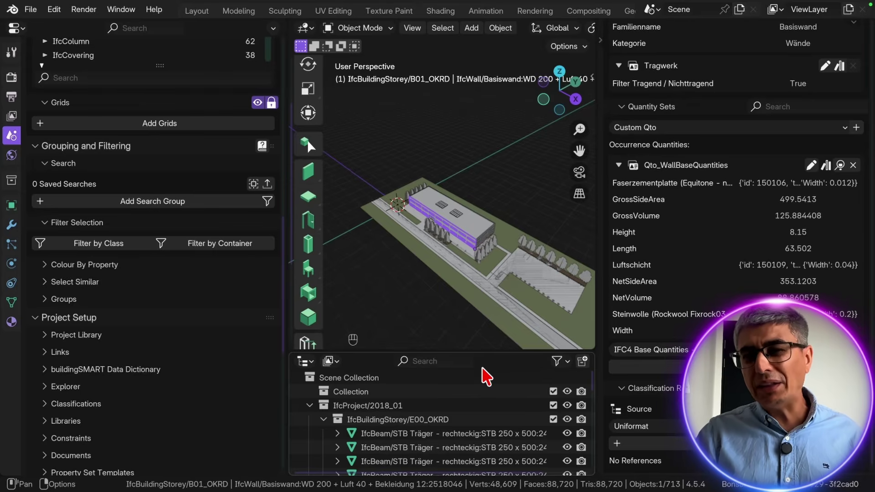
Step: Show the wall's geometry and materials in a widened area and examine its placement, representations and object materials
scroll(742, 274, "up", 10)
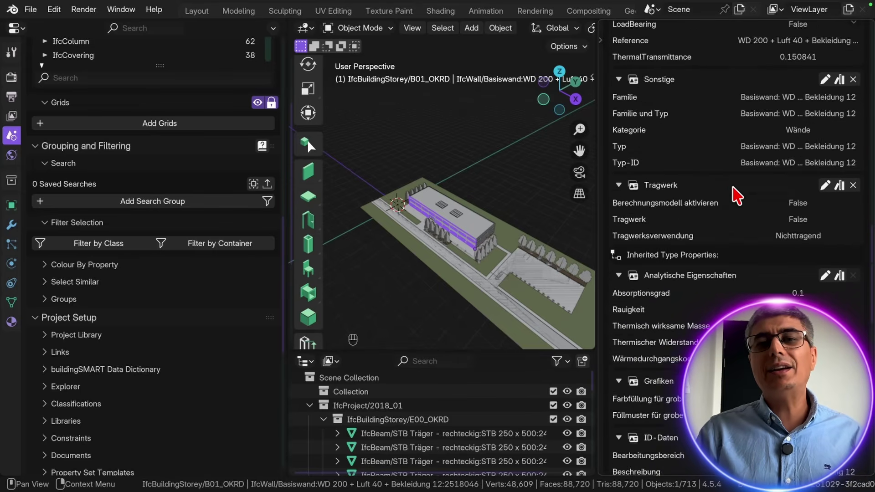
scroll(728, 182, "up", 15)
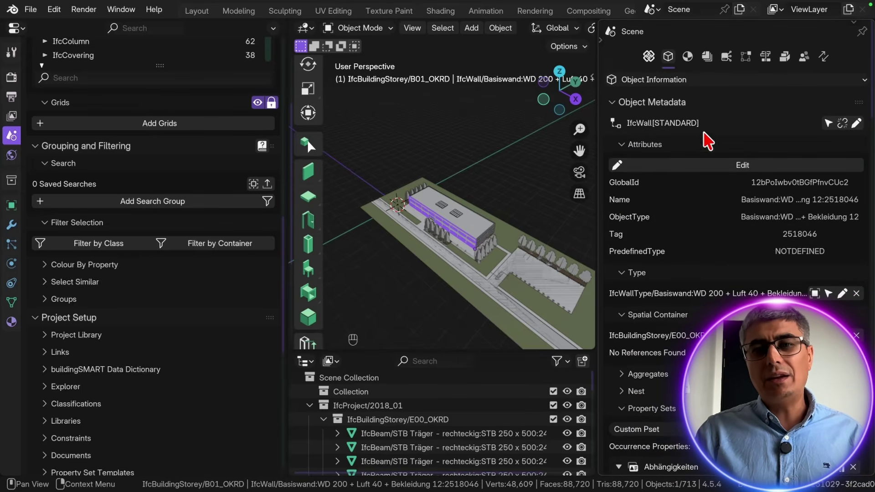
left_click(687, 57)
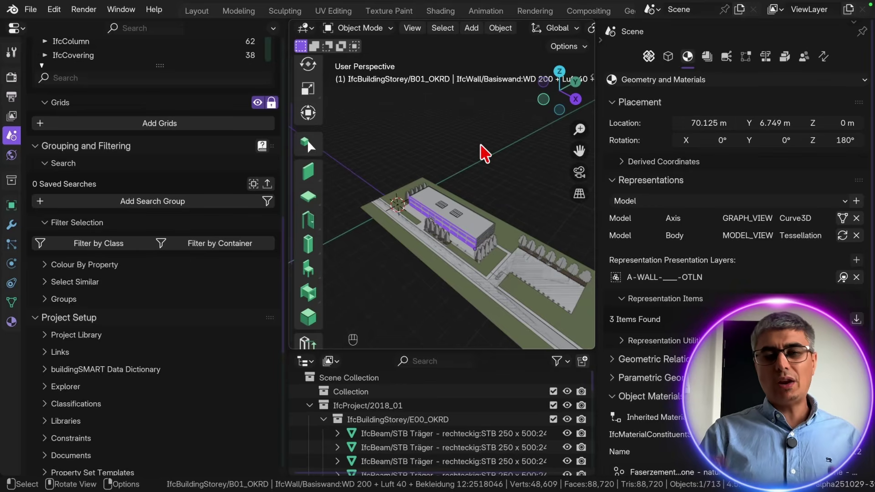
left_click_drag(594, 191, 567, 196)
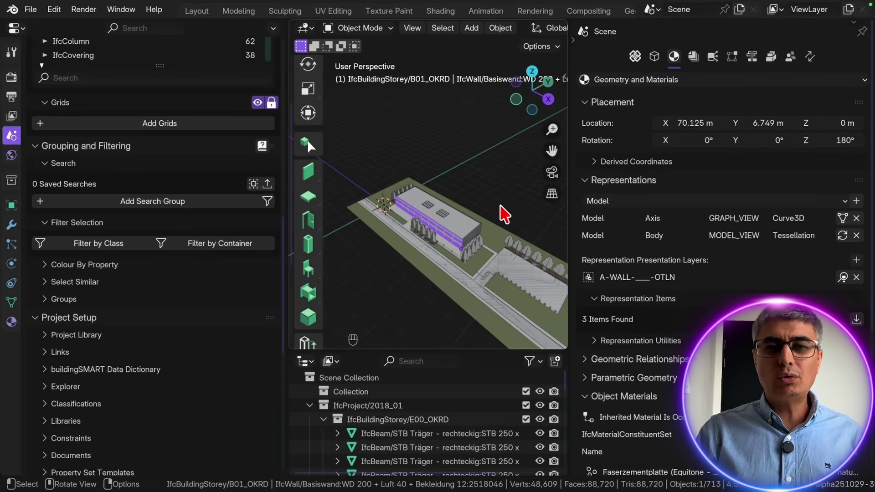
middle_click_drag(482, 187, 482, 160)
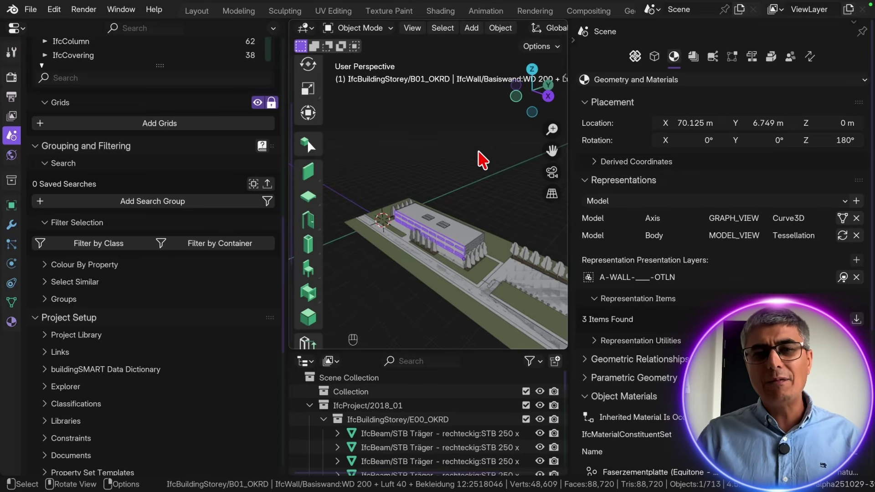
scroll(718, 296, "down", 4)
scroll(718, 297, "up", 3)
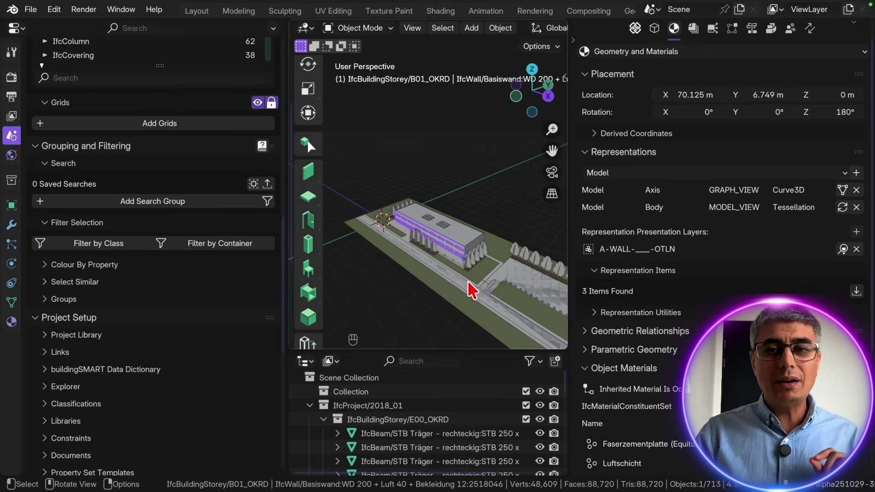
Step: Select the building's flat roof and review its placement, representations and object materials
left_click(458, 241)
scroll(668, 260, "down", 6)
scroll(709, 287, "up", 6)
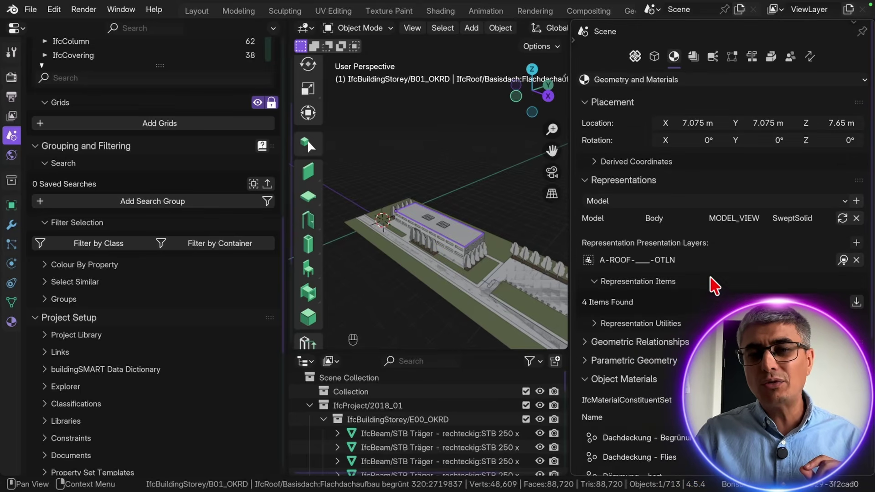
Step: Show the roof's object information and look through its type, spatial container, occurrence properties and inherited type properties
left_click(654, 56)
scroll(709, 223, "down", 15)
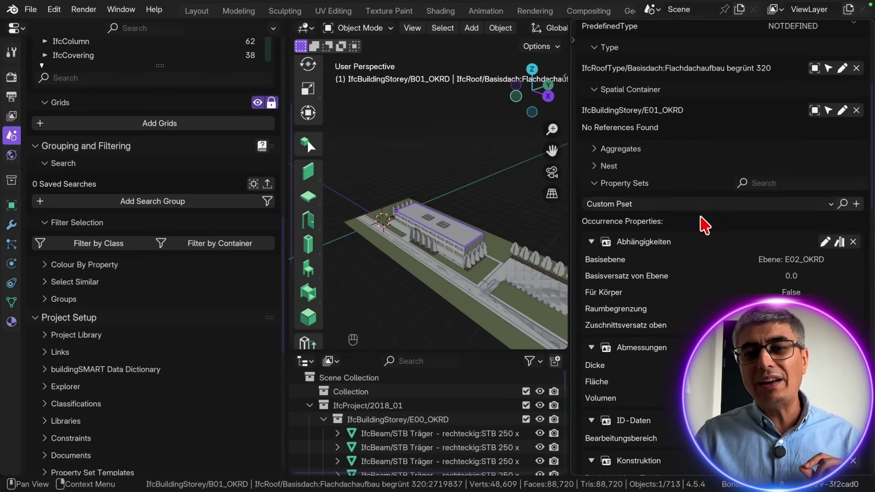
scroll(714, 224, "down", 15)
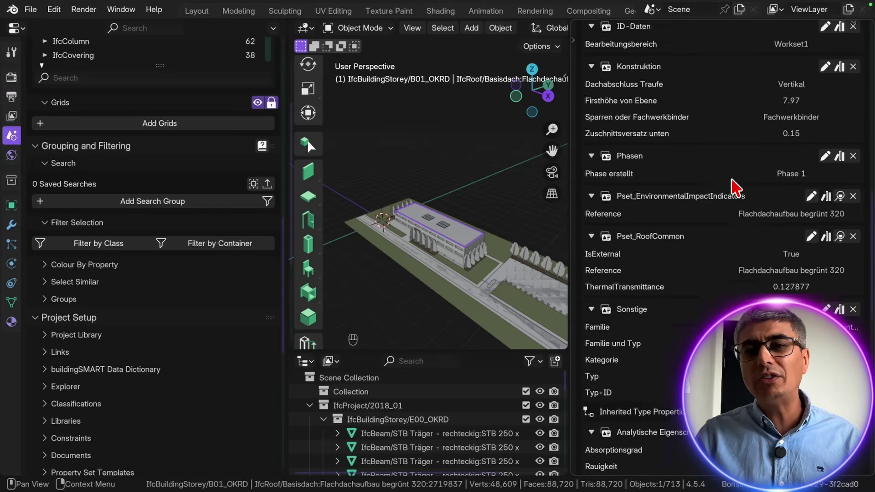
scroll(738, 203, "up", 15)
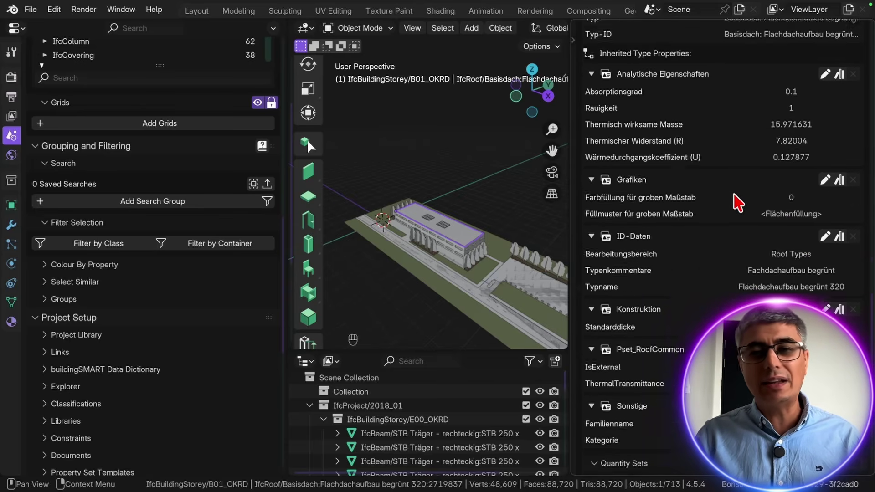
scroll(737, 203, "up", 6)
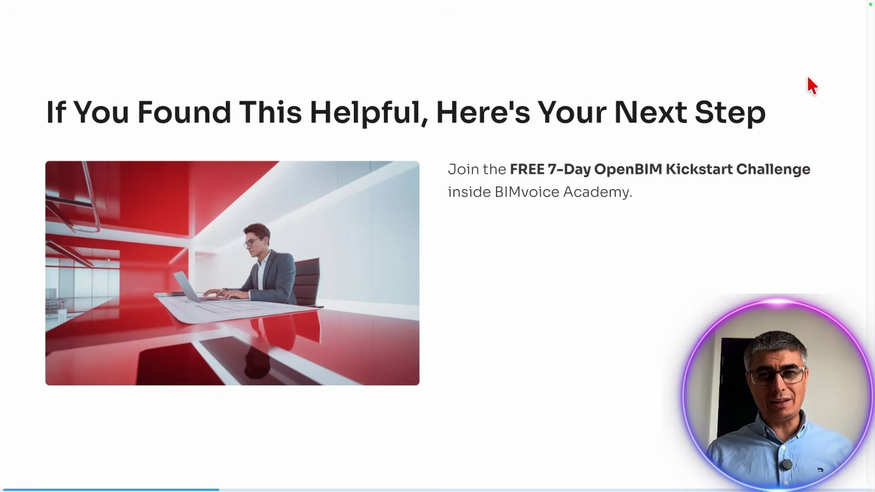
key("Right")
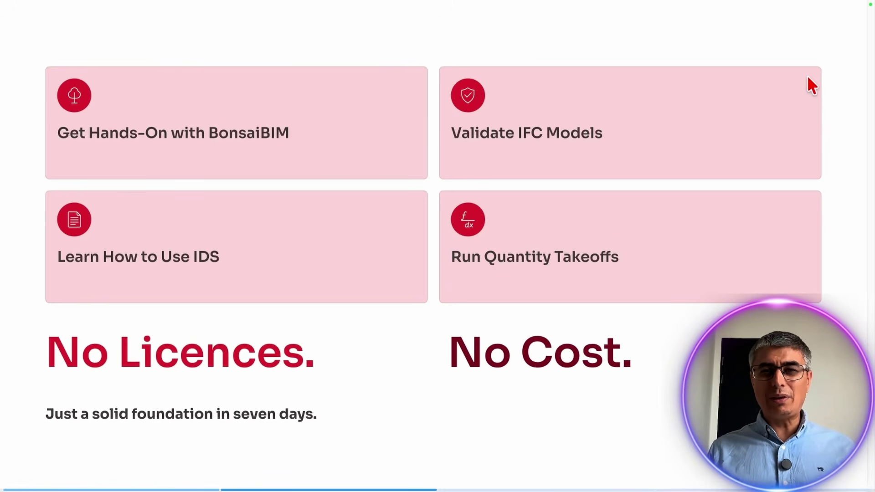